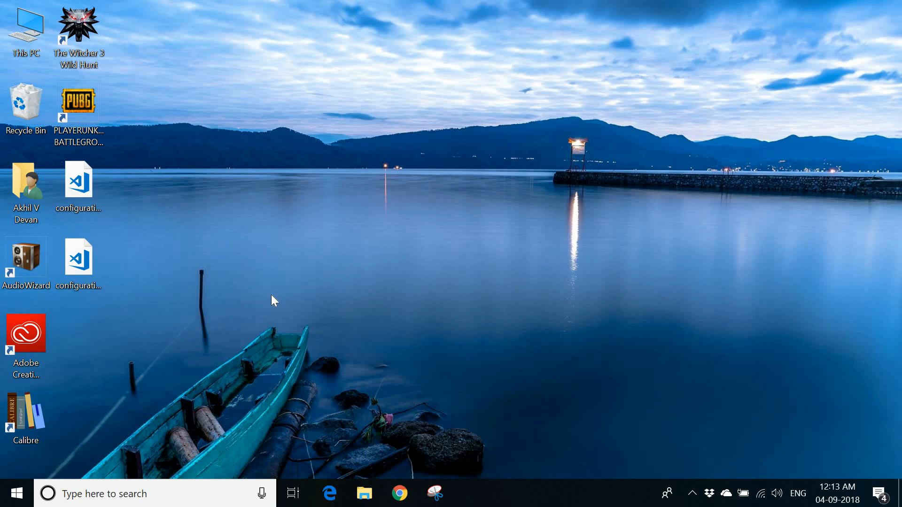
Open the web browser and go to office.com.
{"action": "left_click", "coordinate": [330, 493]}
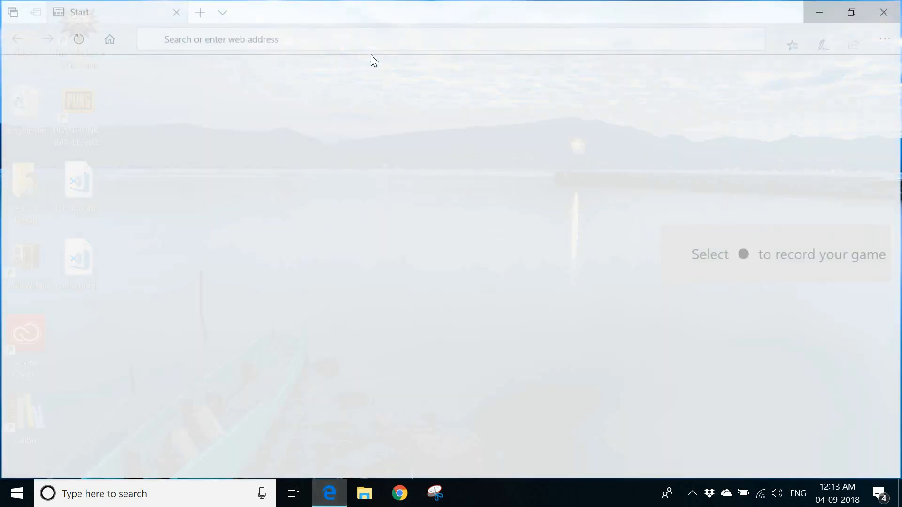
{"action": "type", "text": "office.com/"}
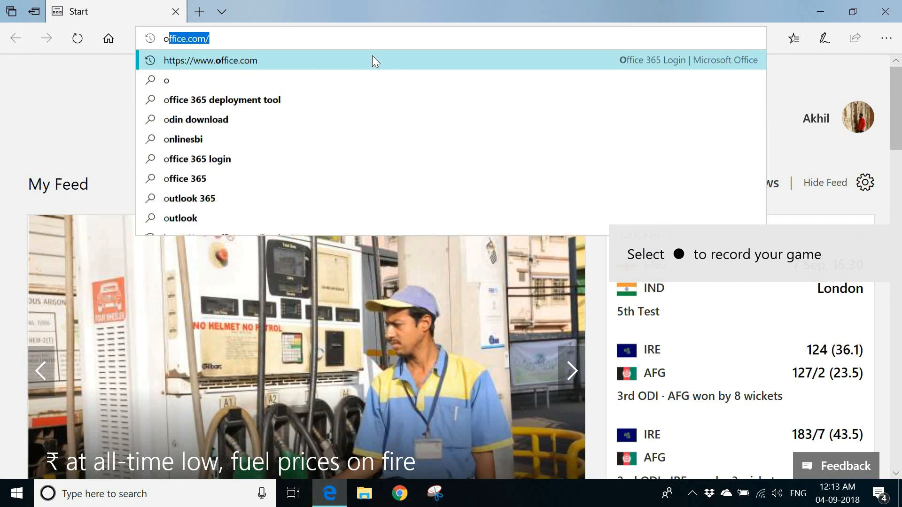
{"action": "key", "text": "Return"}
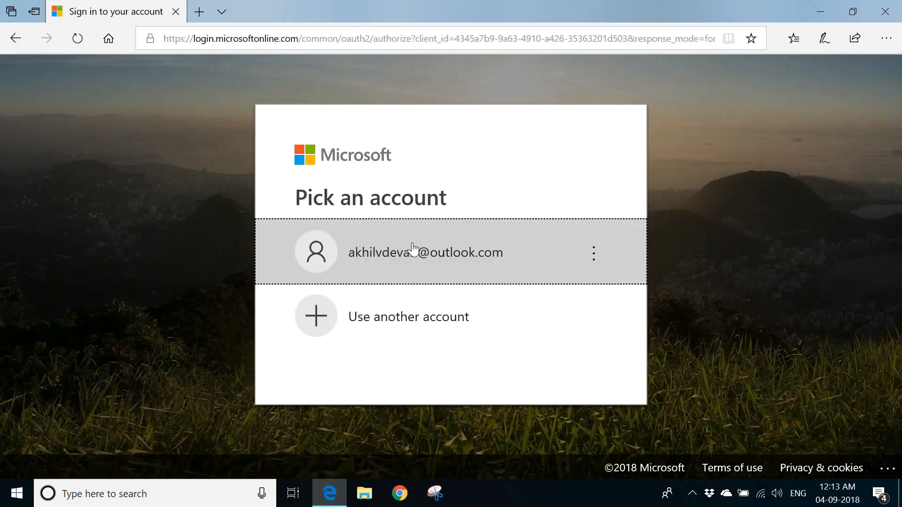
{"action": "left_click", "coordinate": [414, 249]}
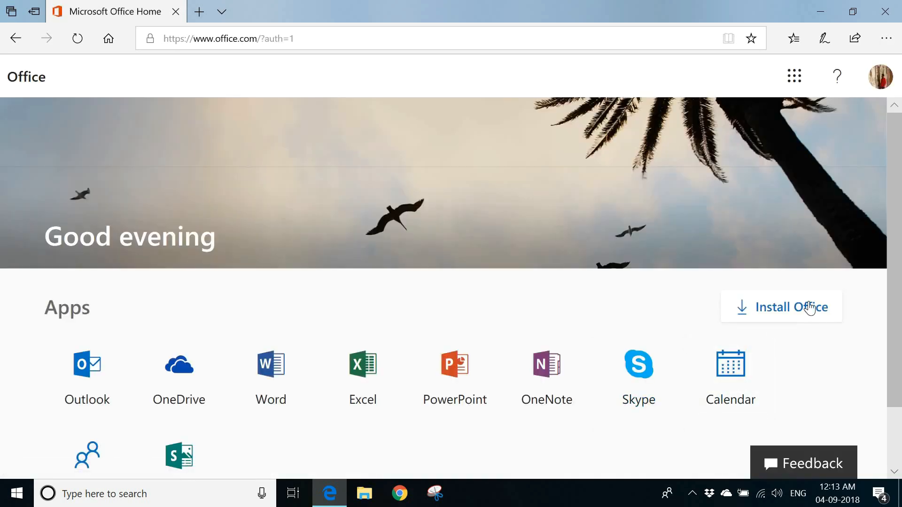
Open Install Office to reach the Office 365 Home installs page and its install dialog.
{"action": "left_click", "coordinate": [808, 303]}
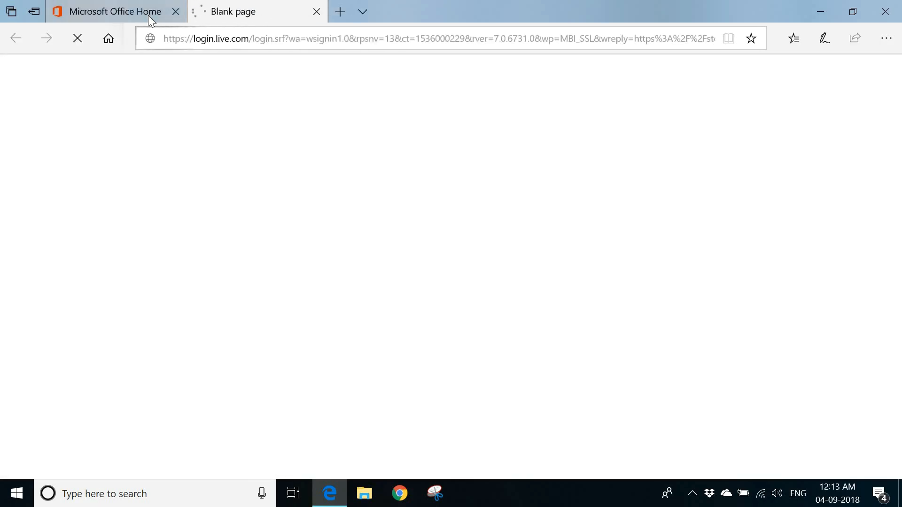
{"action": "mouse_move", "coordinate": [148, 15]}
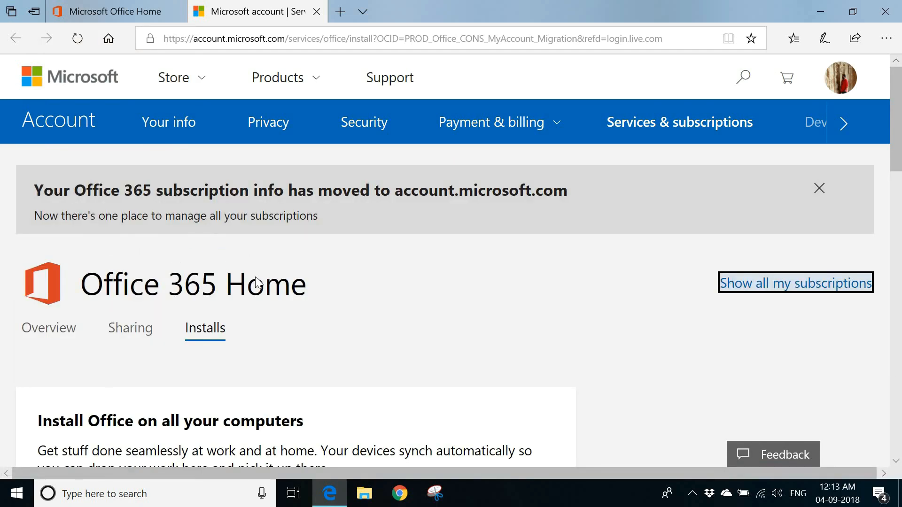
{"action": "scroll", "coordinate": [117, 345], "scroll_direction": "down", "scroll_amount": 5}
{"action": "left_click", "coordinate": [144, 325]}
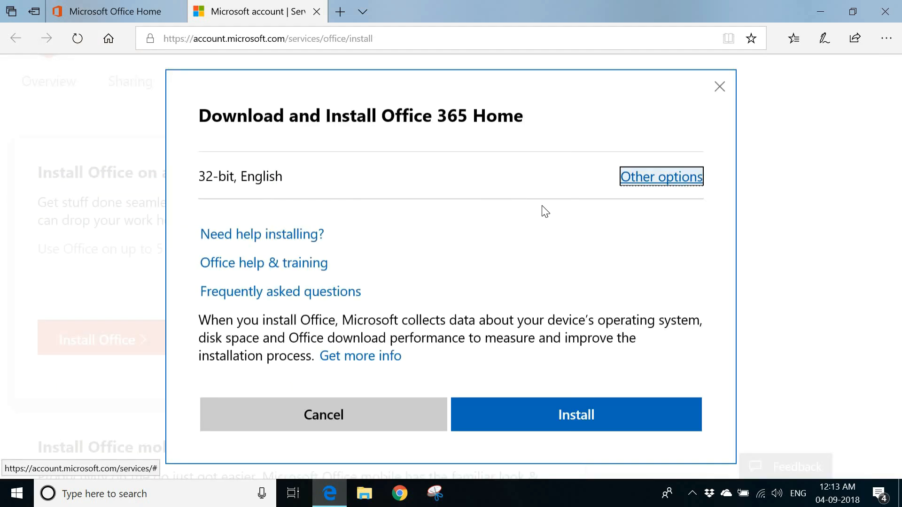
Start saving the English offline installer for Office 365 Home, then cancel the download.
{"action": "left_click", "coordinate": [650, 185]}
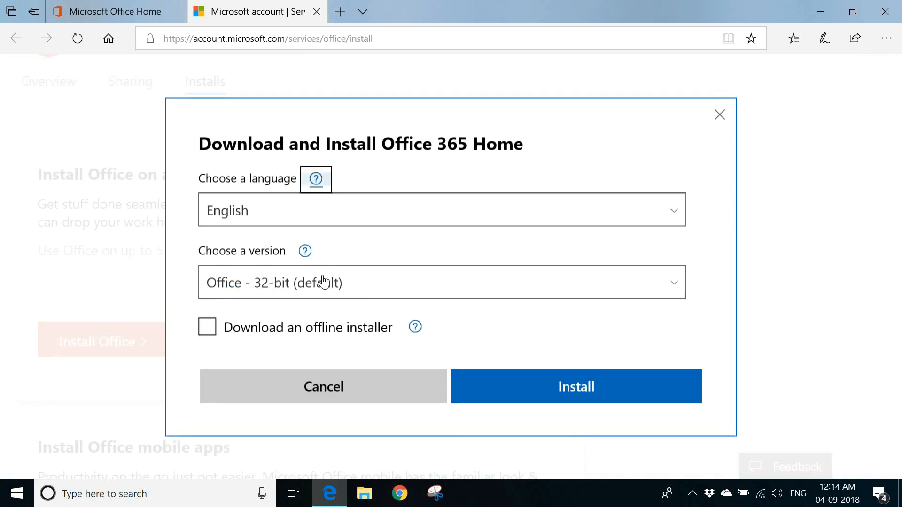
{"action": "left_click", "coordinate": [293, 328]}
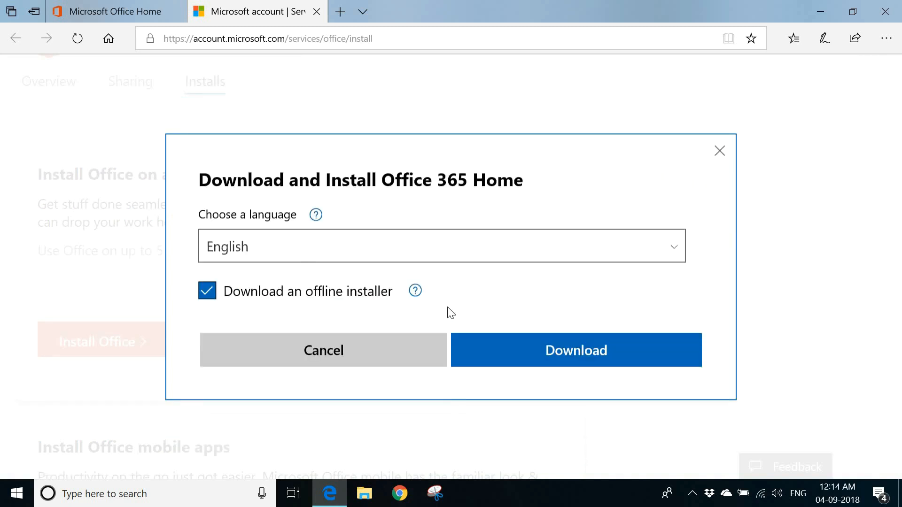
{"action": "left_click", "coordinate": [567, 367]}
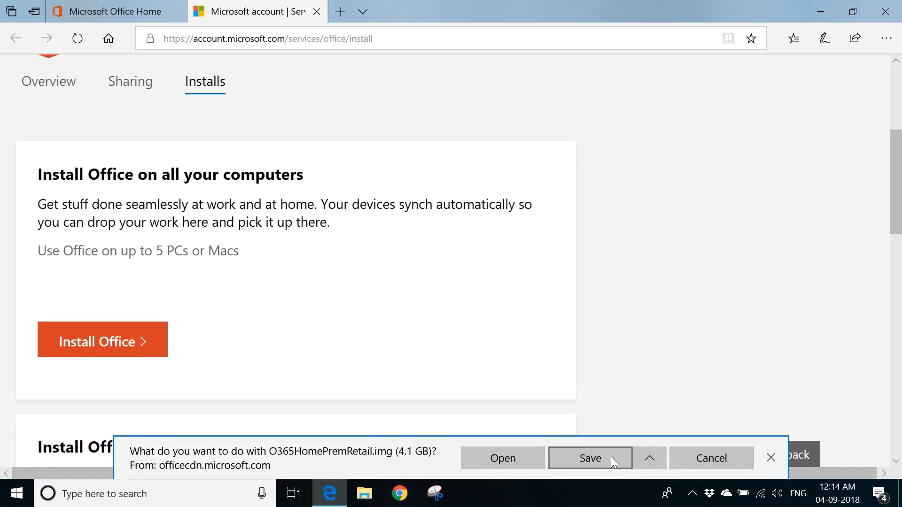
{"action": "left_click", "coordinate": [610, 457]}
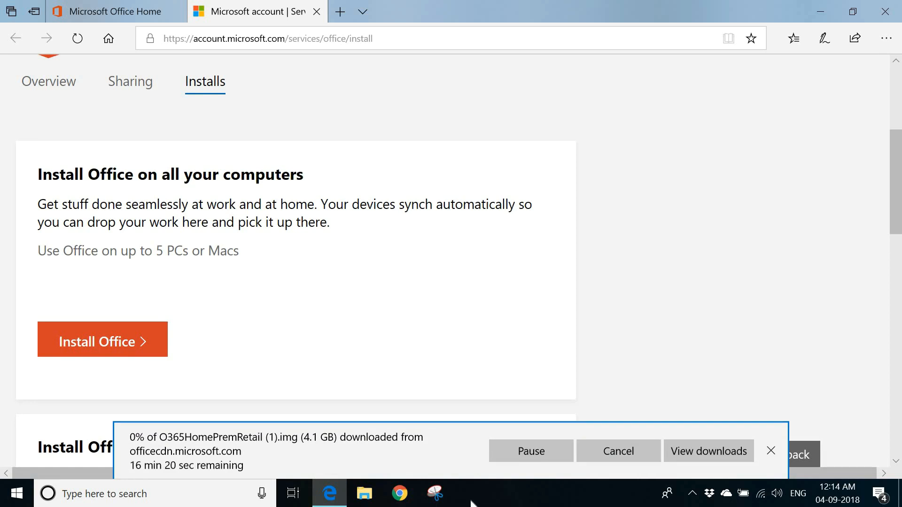
{"action": "left_click", "coordinate": [626, 452]}
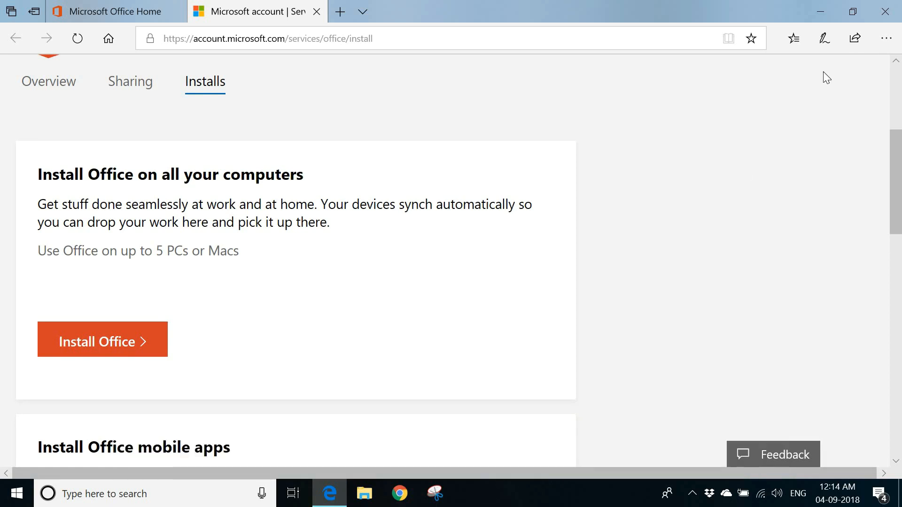
Close the browser with all its tabs and open the Downloads folder in File Explorer.
{"action": "left_click", "coordinate": [892, 18]}
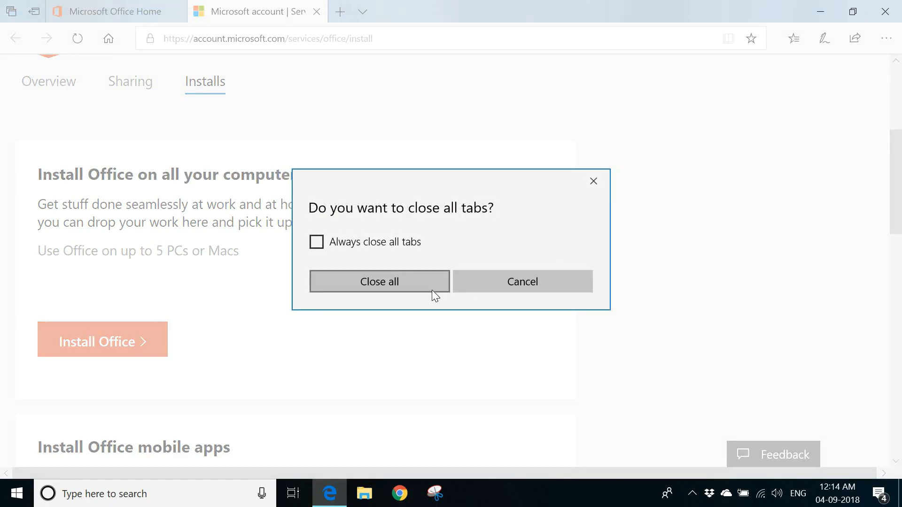
{"action": "left_click", "coordinate": [432, 289]}
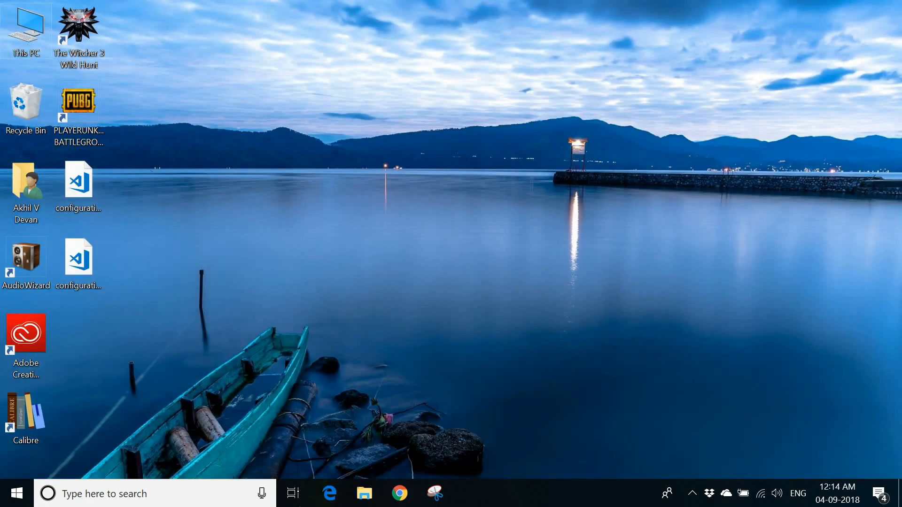
{"action": "left_click", "coordinate": [371, 498]}
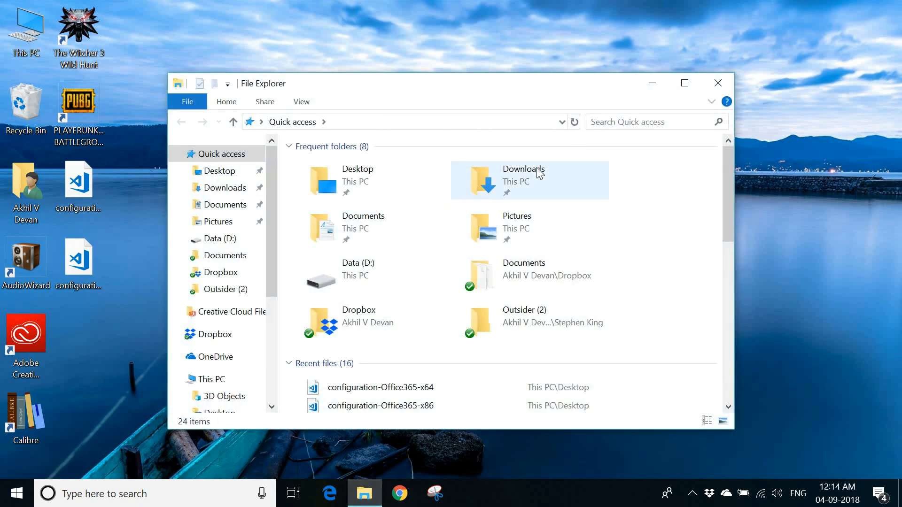
{"action": "double_click", "coordinate": [539, 173]}
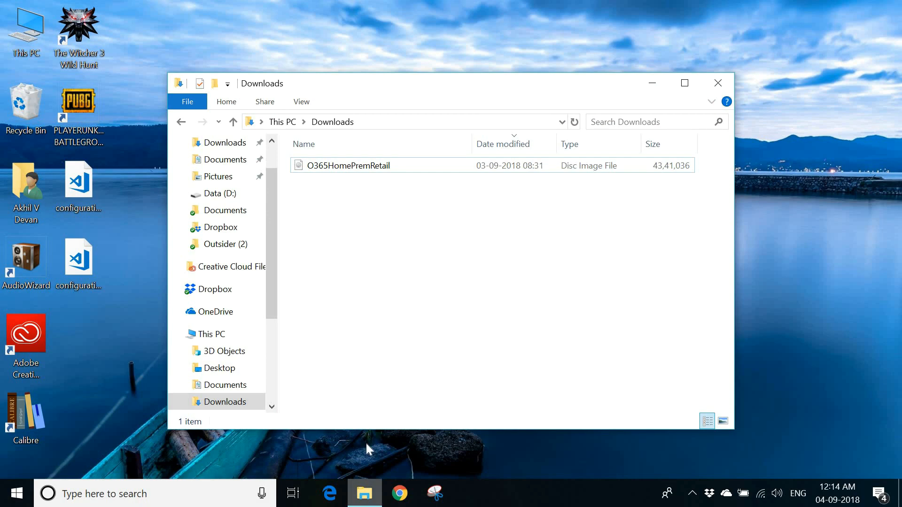
Open the browser again and search the web for office 365 deployment tool.
{"action": "left_click", "coordinate": [328, 501]}
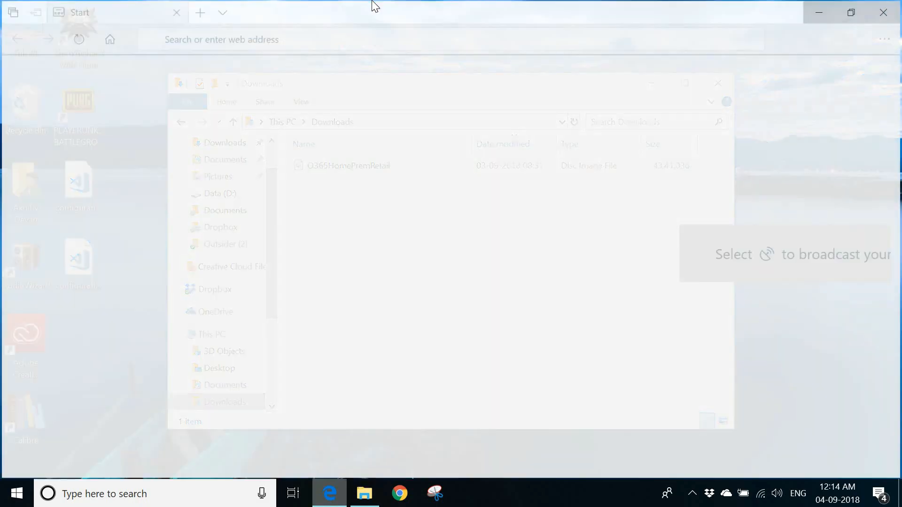
{"action": "type", "text": "office"}
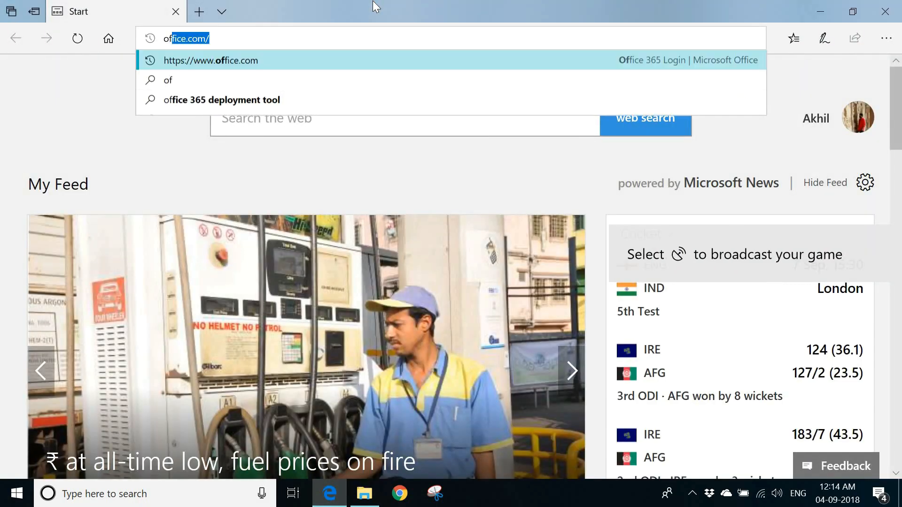
{"action": "type", "text": " 365 deployment tool"}
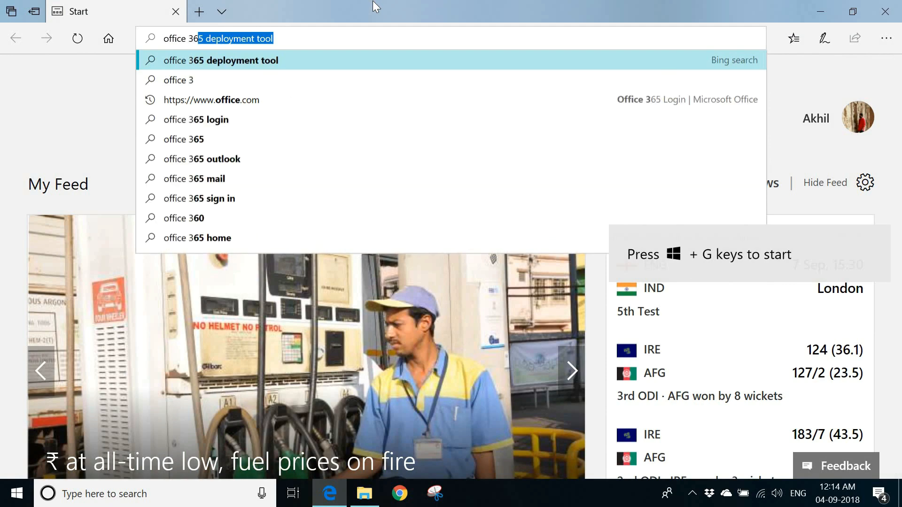
{"action": "key", "text": "Return"}
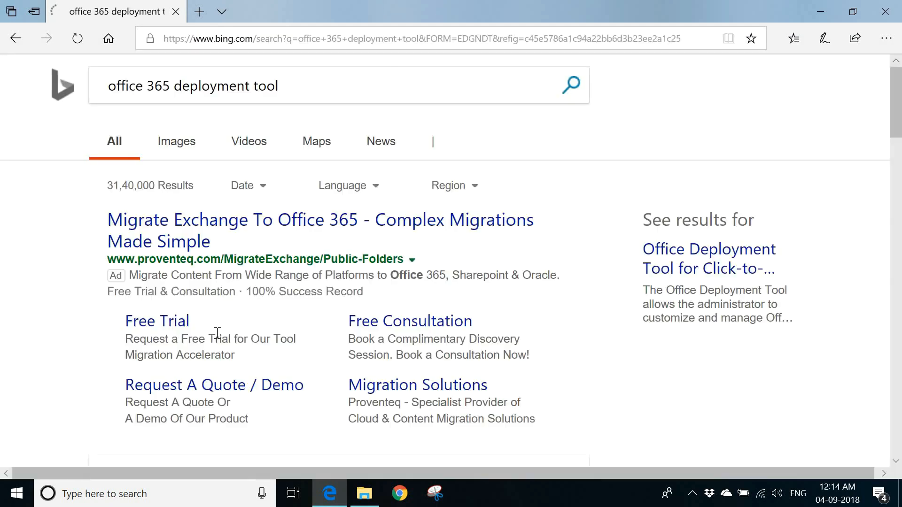
Open the Office Deployment Tool - microsoft.com result from the search results.
{"action": "scroll", "coordinate": [227, 337], "scroll_direction": "down", "scroll_amount": 4}
{"action": "scroll", "coordinate": [226, 337], "scroll_direction": "up", "scroll_amount": 4}
{"action": "scroll", "coordinate": [296, 86], "scroll_direction": "up", "scroll_amount": 1}
{"action": "left_click", "coordinate": [296, 87]}
{"action": "scroll", "coordinate": [80, 371], "scroll_direction": "down", "scroll_amount": 3}
{"action": "scroll", "coordinate": [83, 375], "scroll_direction": "down", "scroll_amount": 5}
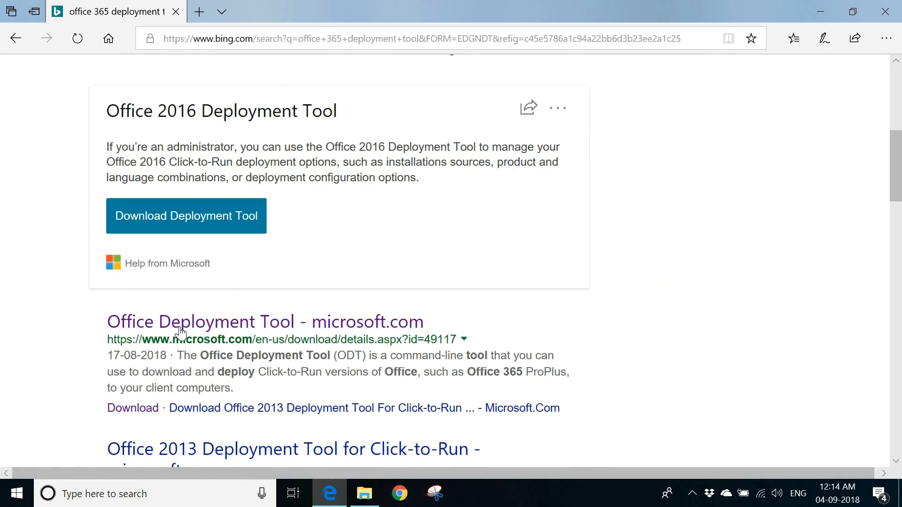
{"action": "left_click", "coordinate": [182, 324]}
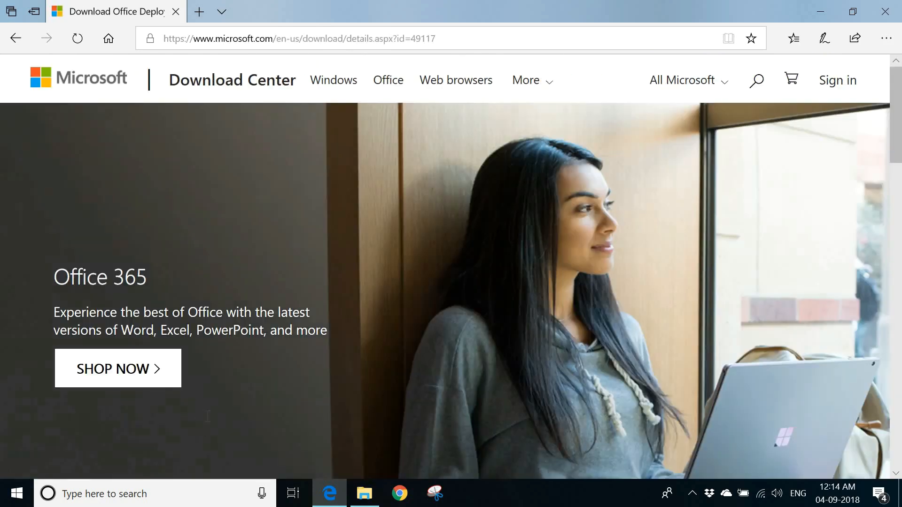
Download the Office Deployment Tool in English and save the executable.
{"action": "scroll", "coordinate": [211, 425], "scroll_direction": "down", "scroll_amount": 12}
{"action": "scroll", "coordinate": [541, 283], "scroll_direction": "up", "scroll_amount": 4}
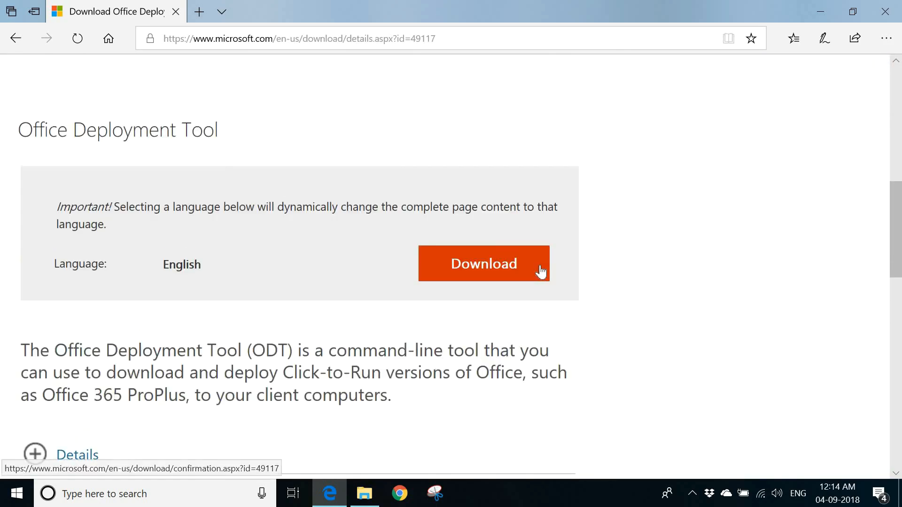
{"action": "left_click", "coordinate": [540, 266]}
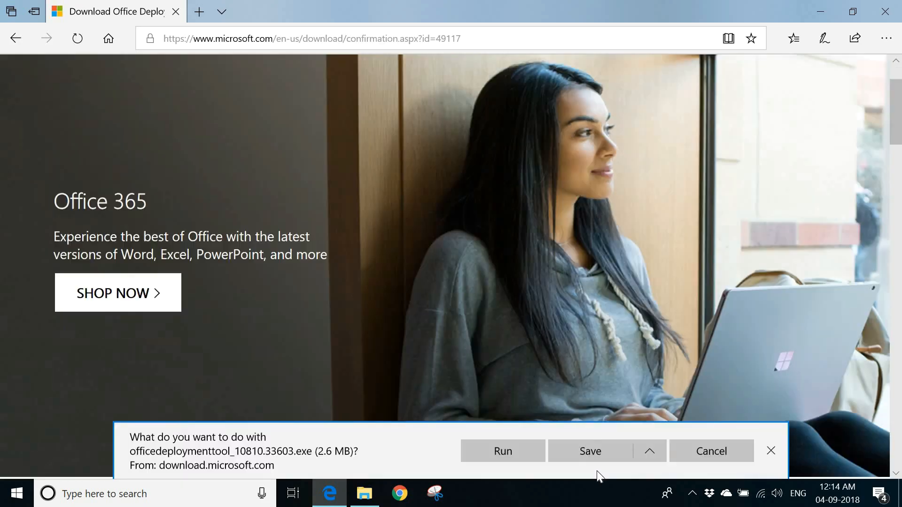
{"action": "scroll", "coordinate": [595, 451], "scroll_direction": "down", "scroll_amount": 4}
{"action": "left_click", "coordinate": [593, 453]}
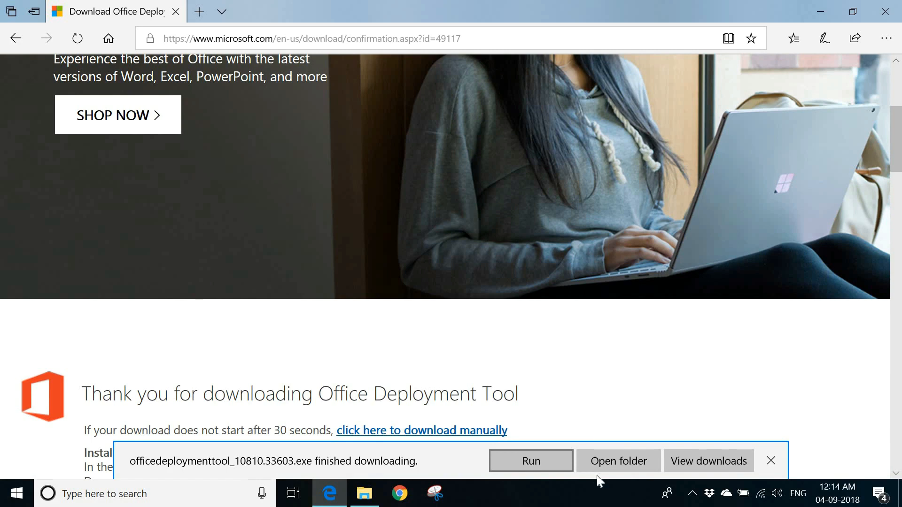
Open the folder containing the downloaded tool and close the browser.
{"action": "left_click", "coordinate": [611, 461]}
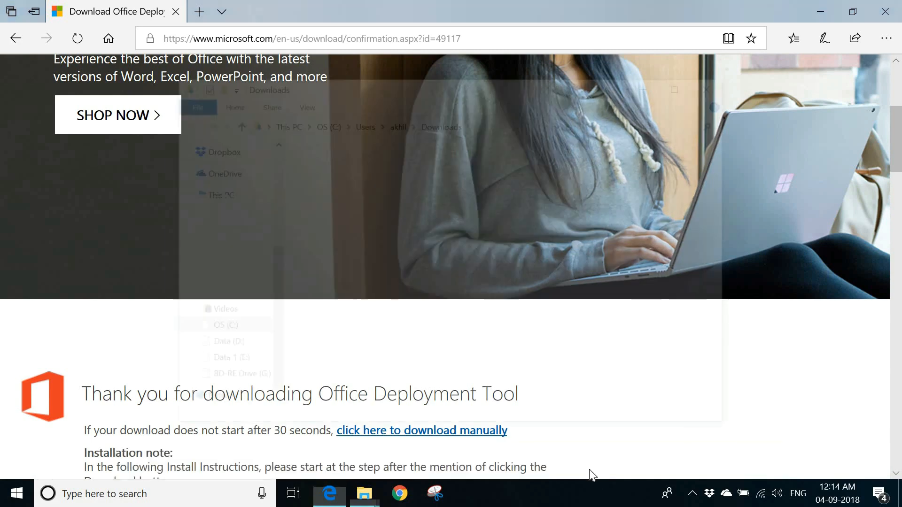
{"action": "left_click", "coordinate": [726, 82]}
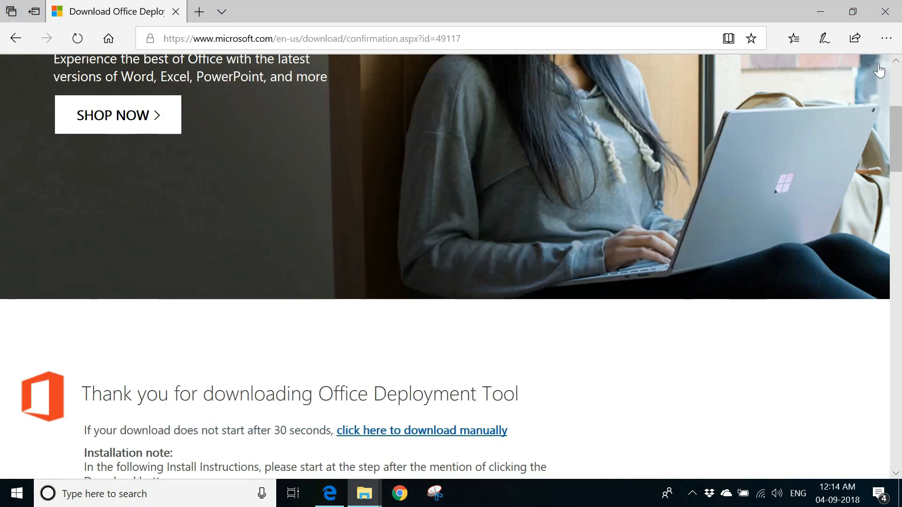
{"action": "left_click", "coordinate": [885, 11]}
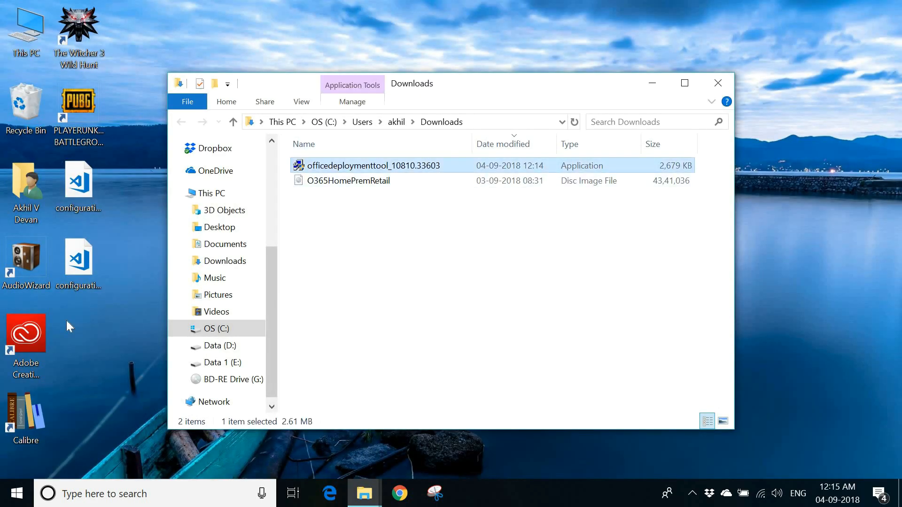
Create a new folder on the desktop named office deployment.
{"action": "right_click", "coordinate": [85, 348]}
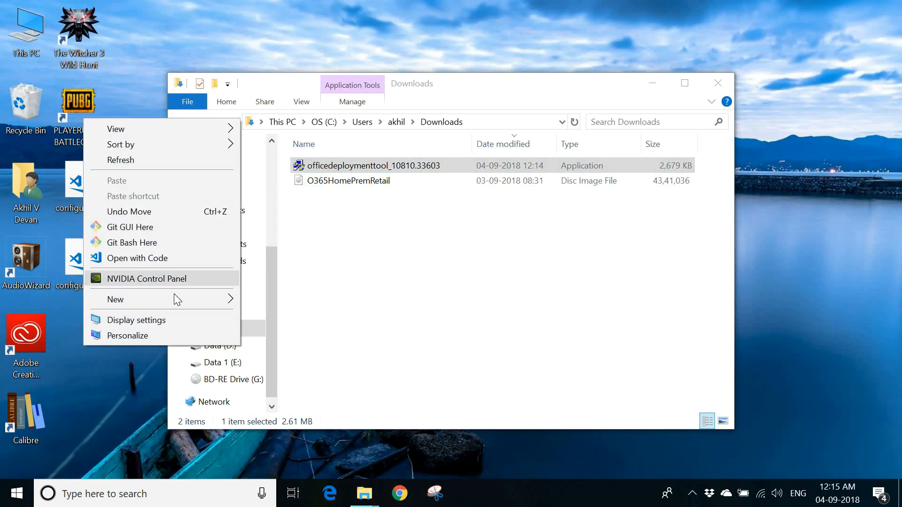
{"action": "left_click", "coordinate": [270, 301]}
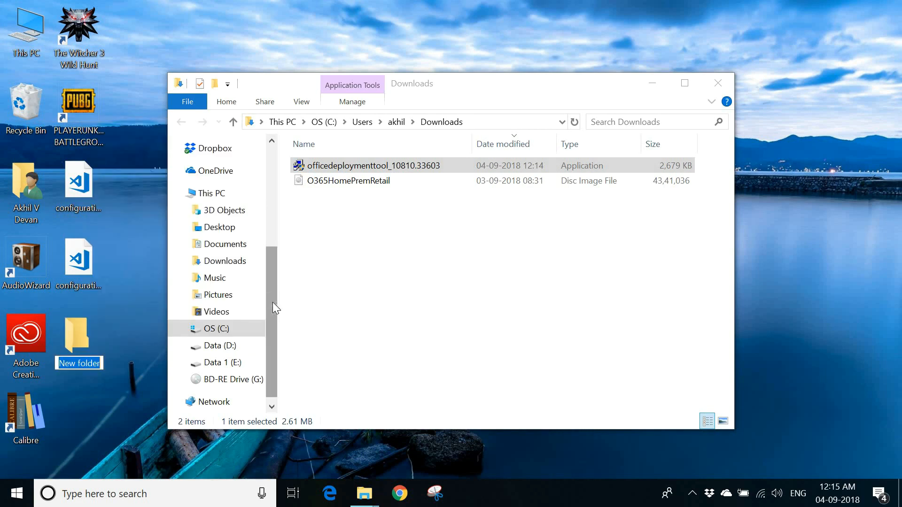
{"action": "type", "text": "office "}
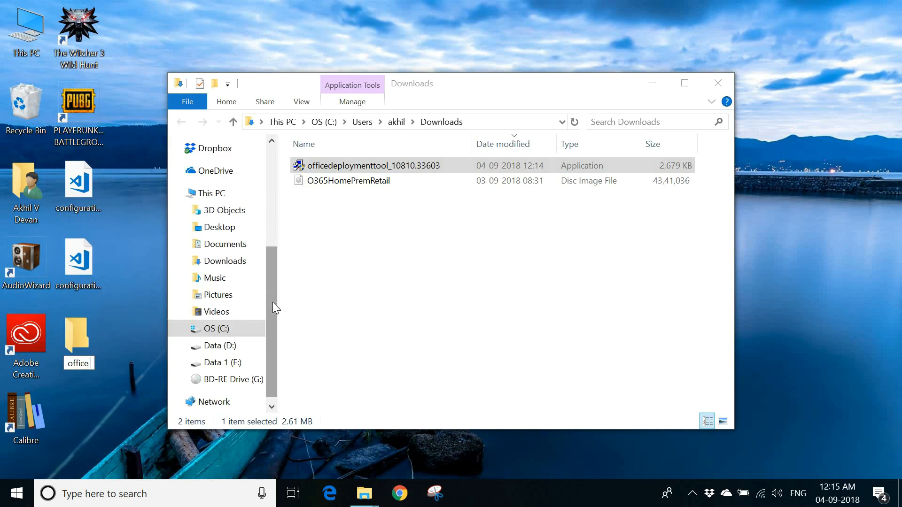
{"action": "type", "text": "deployment"}
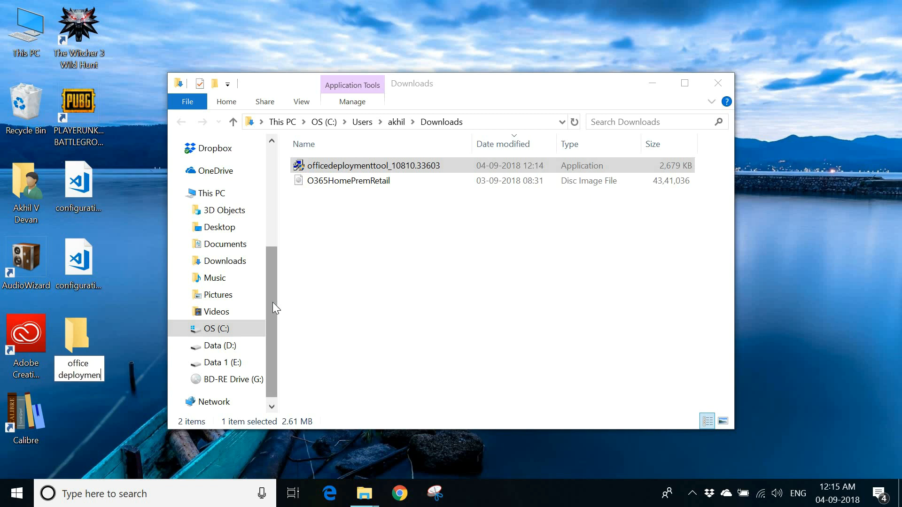
{"action": "key", "text": "Return"}
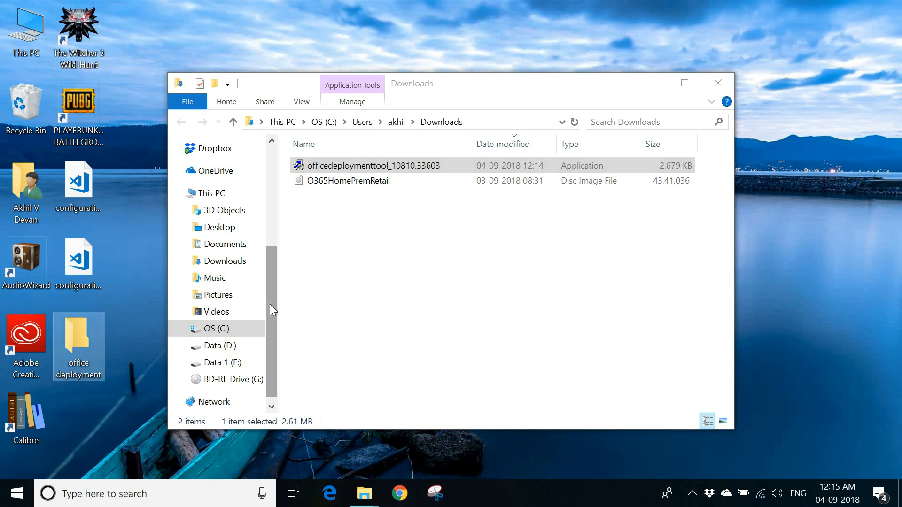
Run the officedeploymenttool executable and accept its license terms to continue.
{"action": "double_click", "coordinate": [362, 167]}
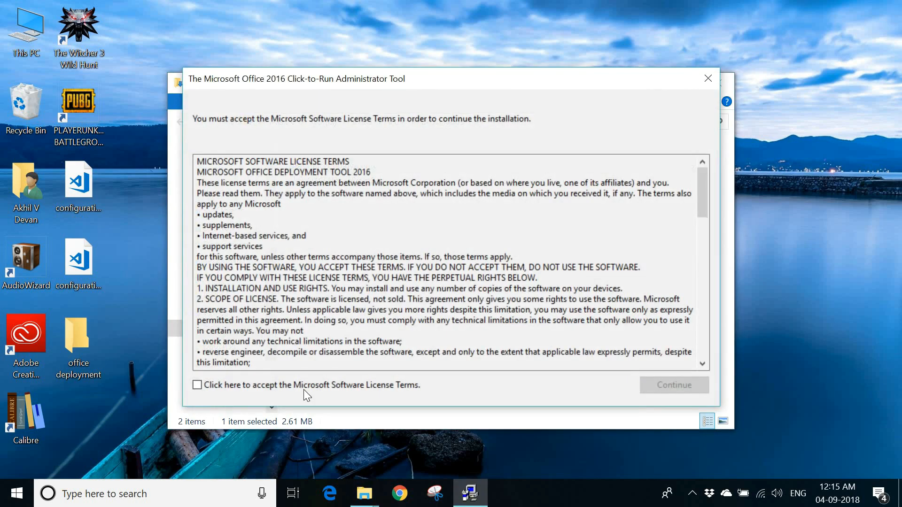
{"action": "left_click", "coordinate": [304, 390]}
{"action": "left_click", "coordinate": [656, 379]}
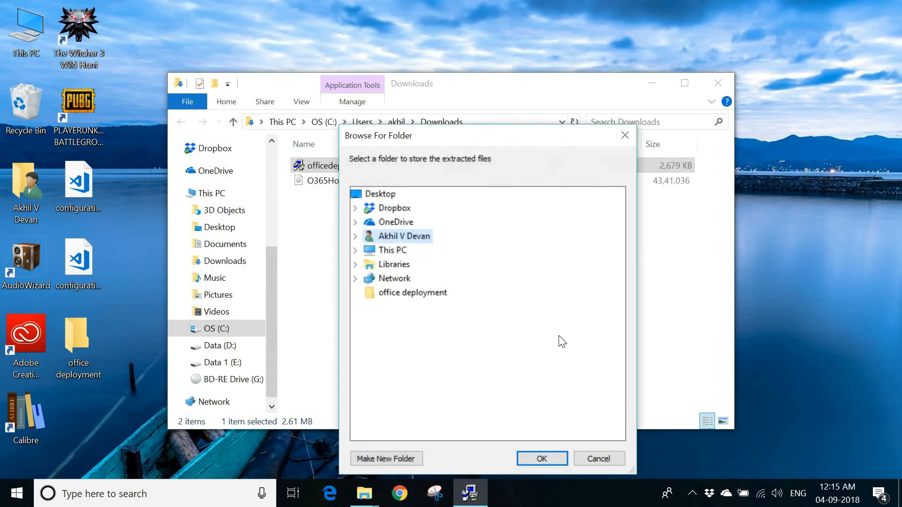
Extract the tool's files into the office deployment folder on the desktop and acknowledge completion.
{"action": "left_click", "coordinate": [439, 303]}
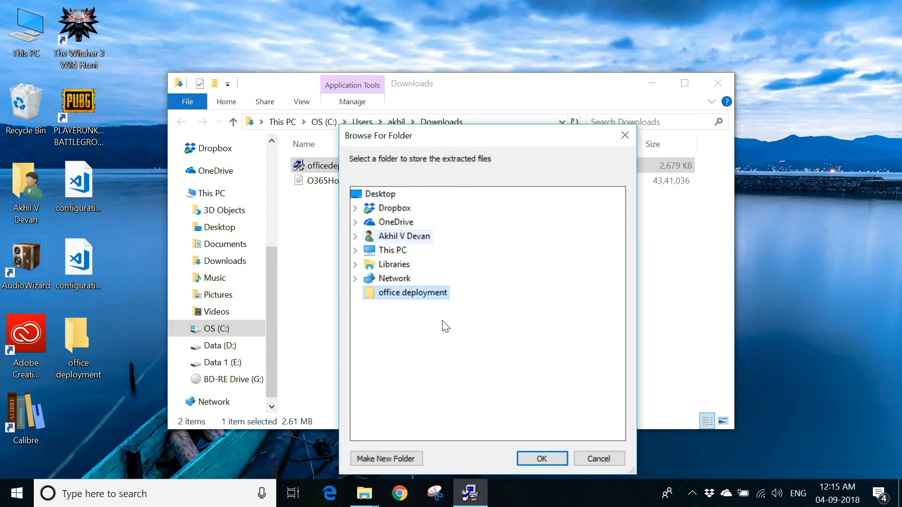
{"action": "left_click", "coordinate": [547, 454]}
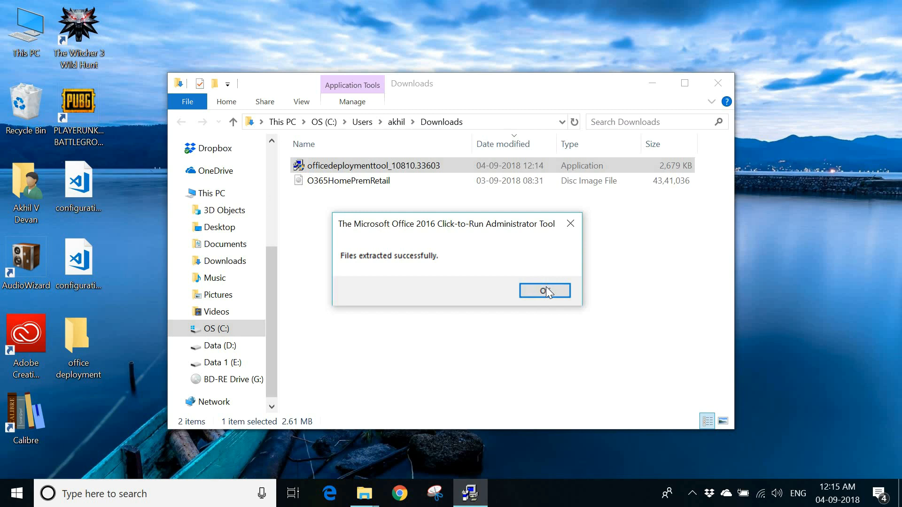
{"action": "left_click", "coordinate": [546, 289]}
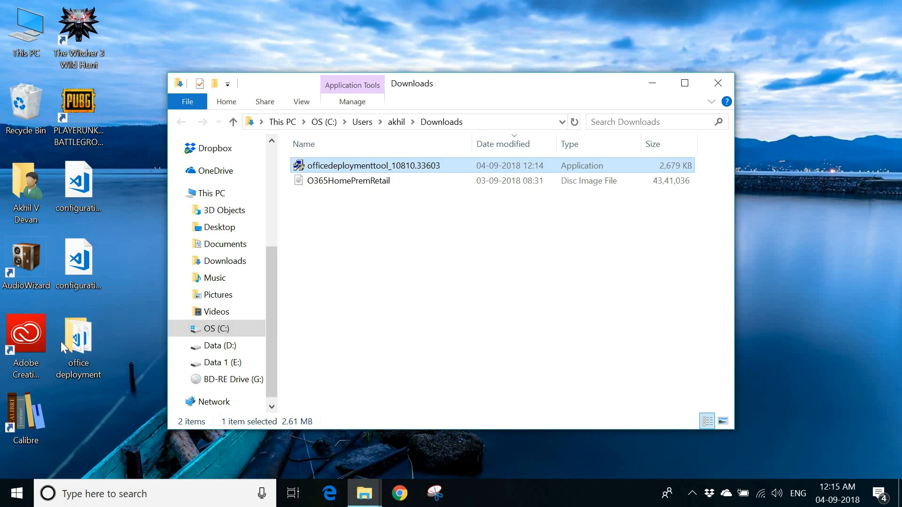
Open the office deployment folder and view the configuration-Office365-x64 file in Notepad, then close it.
{"action": "double_click", "coordinate": [61, 342]}
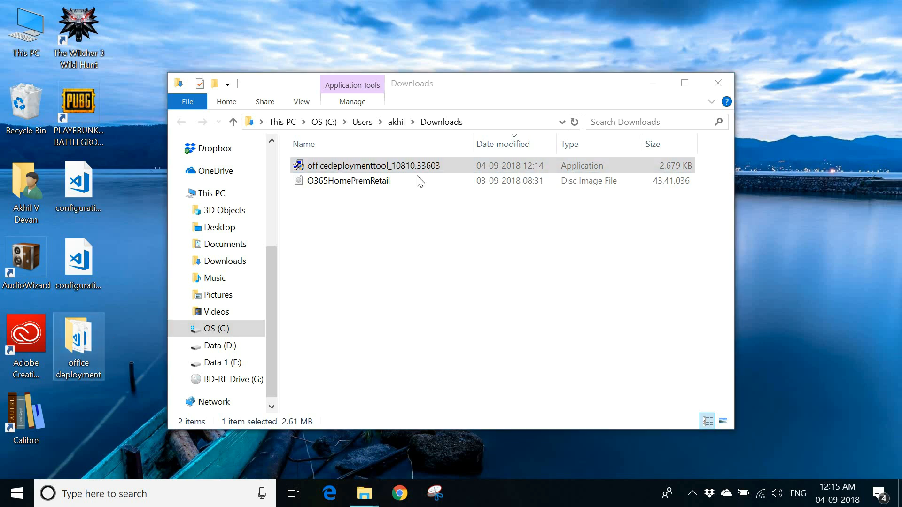
{"action": "left_click", "coordinate": [385, 198]}
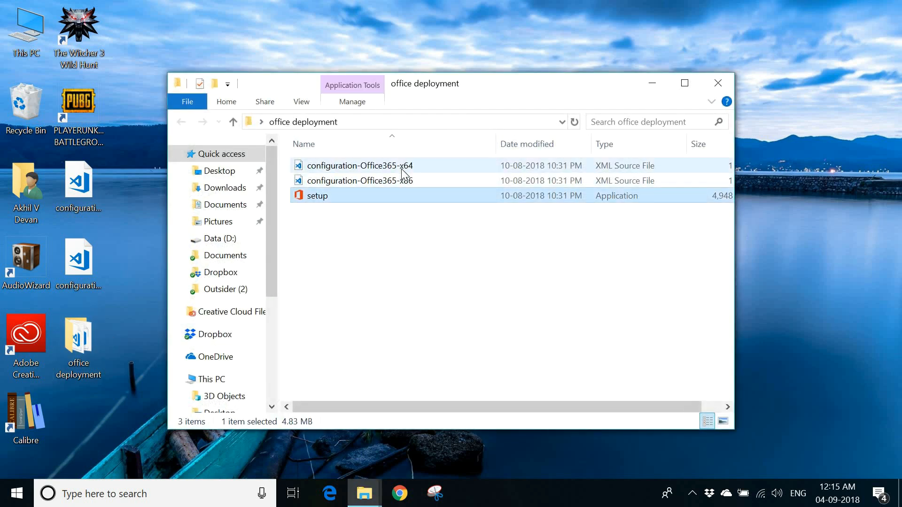
{"action": "left_click", "coordinate": [404, 180]}
{"action": "left_click", "coordinate": [412, 296]}
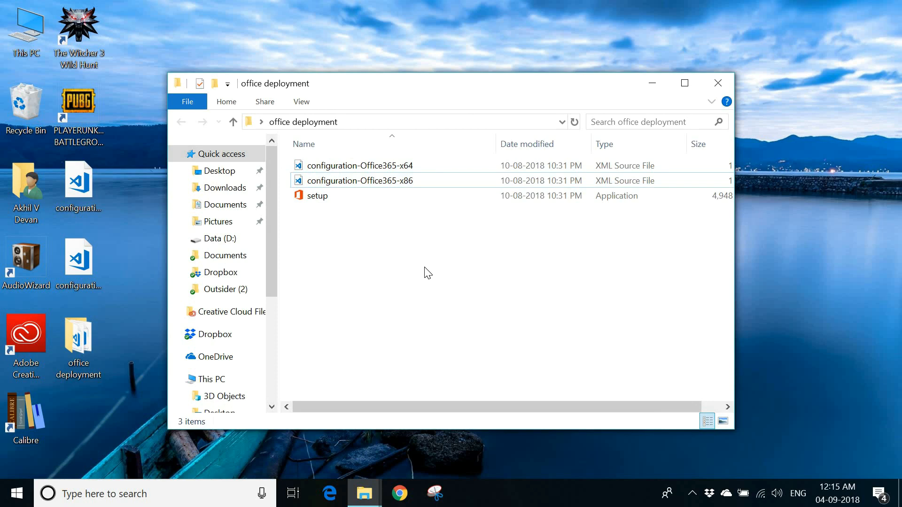
{"action": "left_click", "coordinate": [395, 171]}
{"action": "right_click", "coordinate": [395, 172]}
{"action": "mouse_move", "coordinate": [494, 276]}
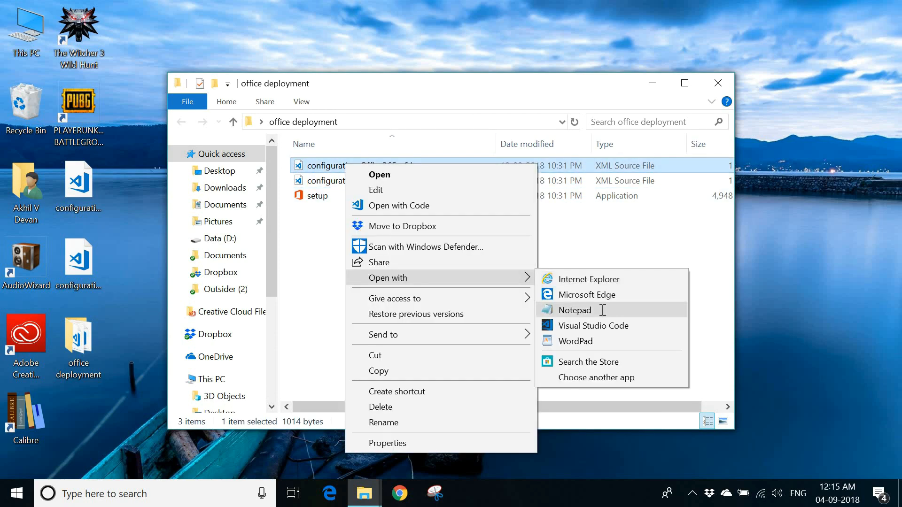
{"action": "left_click", "coordinate": [602, 310]}
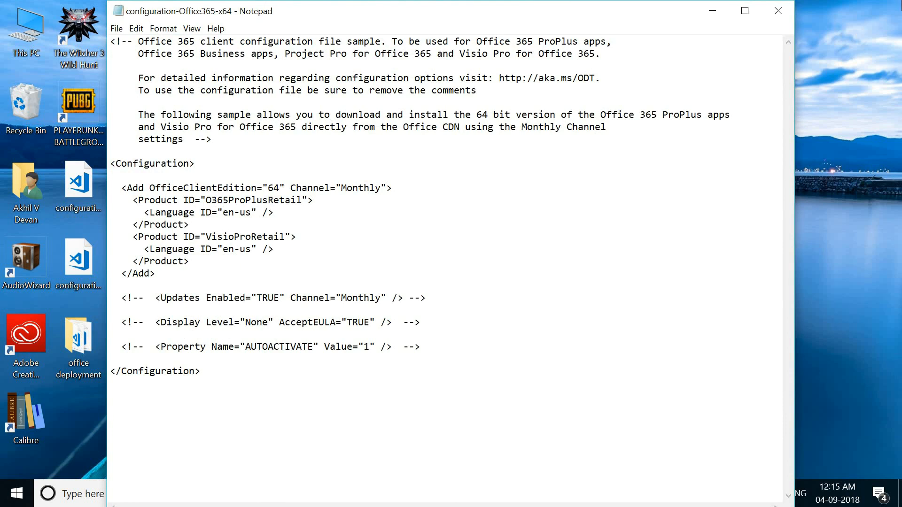
{"action": "left_click", "coordinate": [778, 12]}
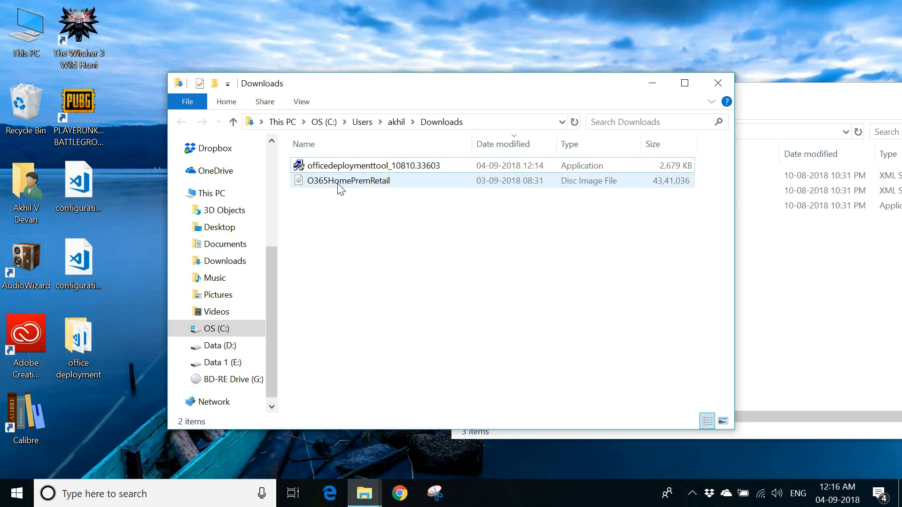
Mount the O365HomePremRetail disc image, open its DVD drive and copy the drive path F:\.
{"action": "double_click", "coordinate": [341, 182]}
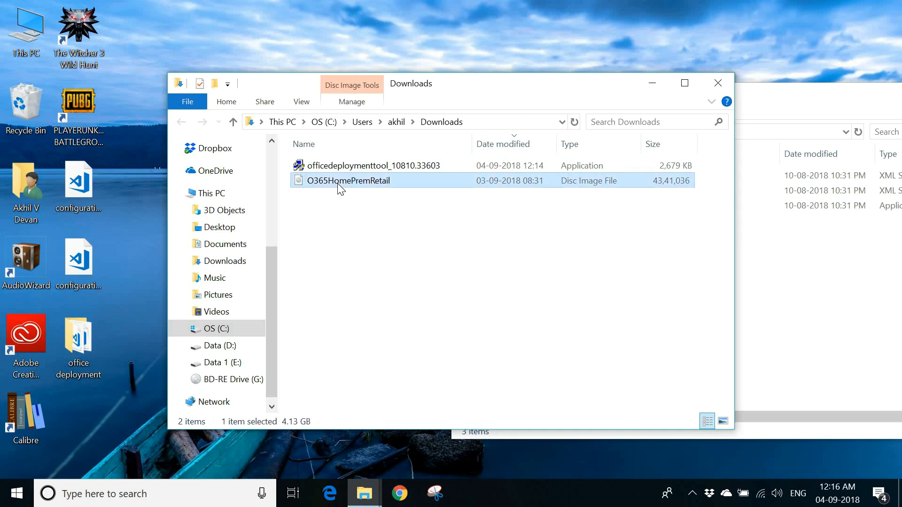
{"action": "left_click", "coordinate": [212, 193]}
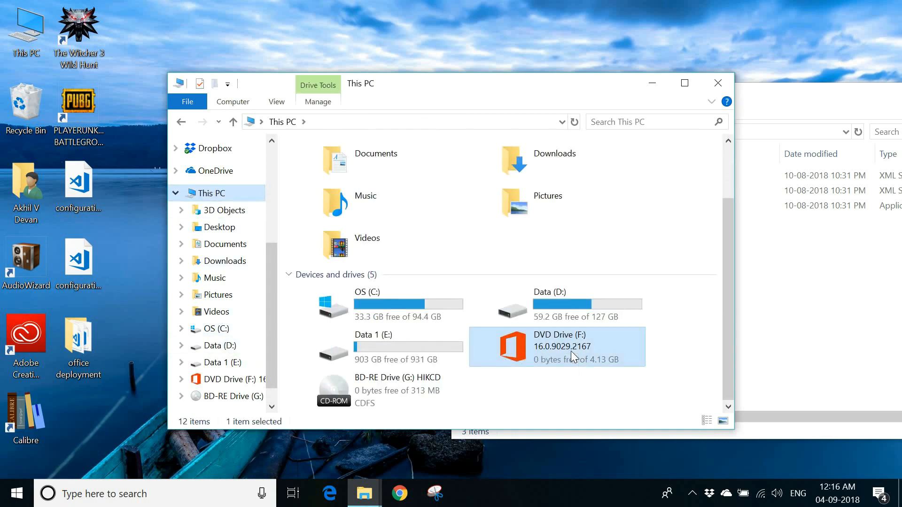
{"action": "double_click", "coordinate": [572, 351]}
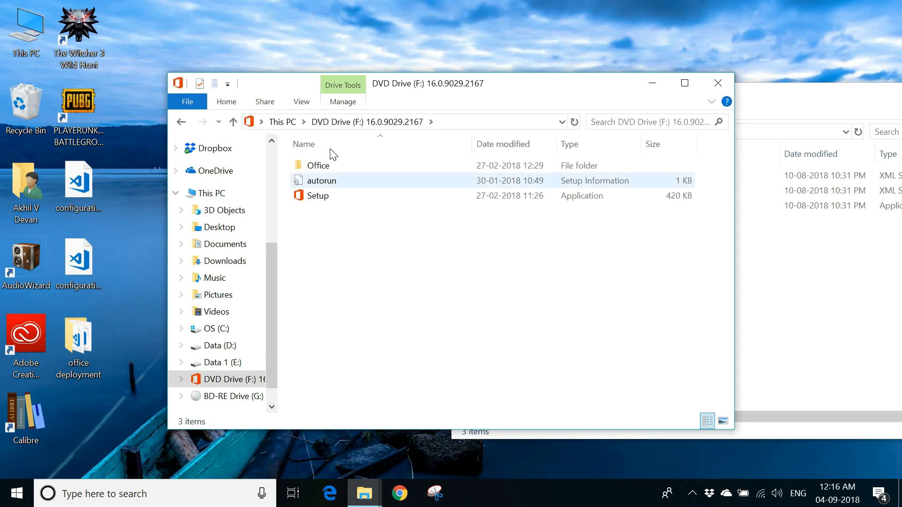
{"action": "left_click", "coordinate": [454, 122]}
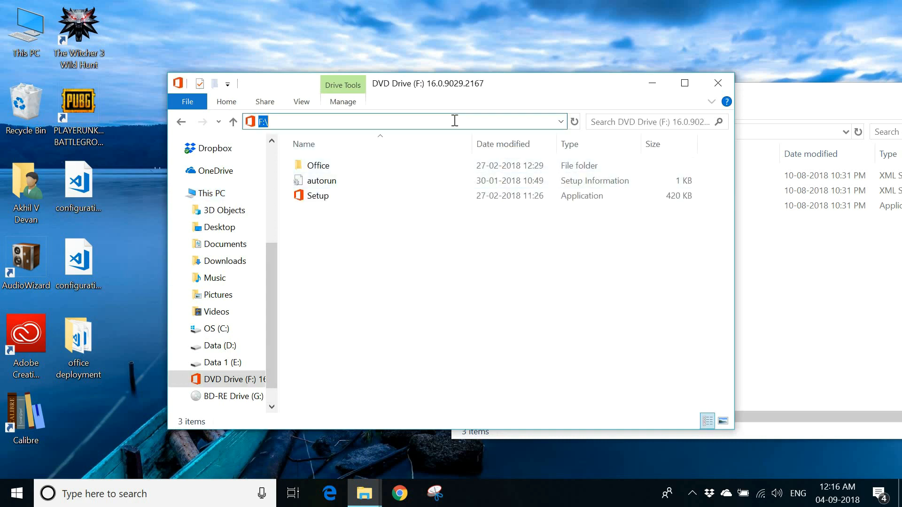
{"action": "right_click", "coordinate": [454, 121]}
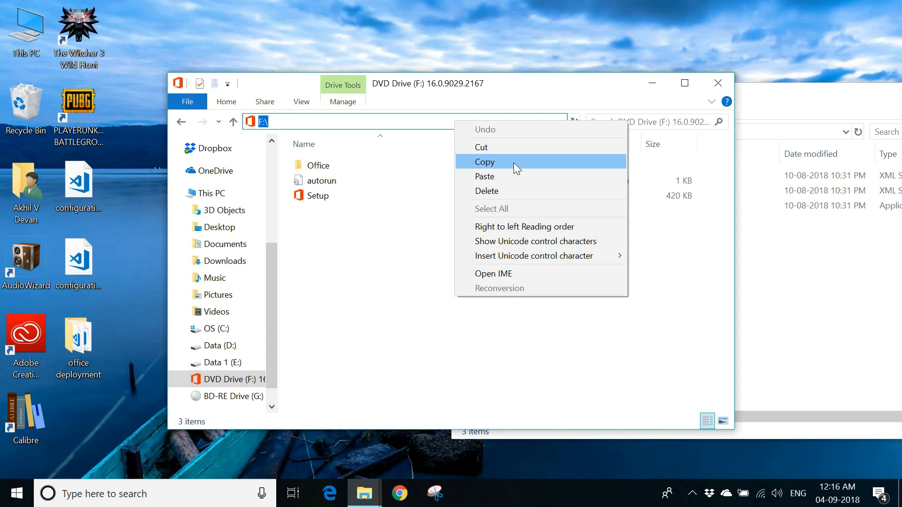
{"action": "left_click", "coordinate": [573, 162]}
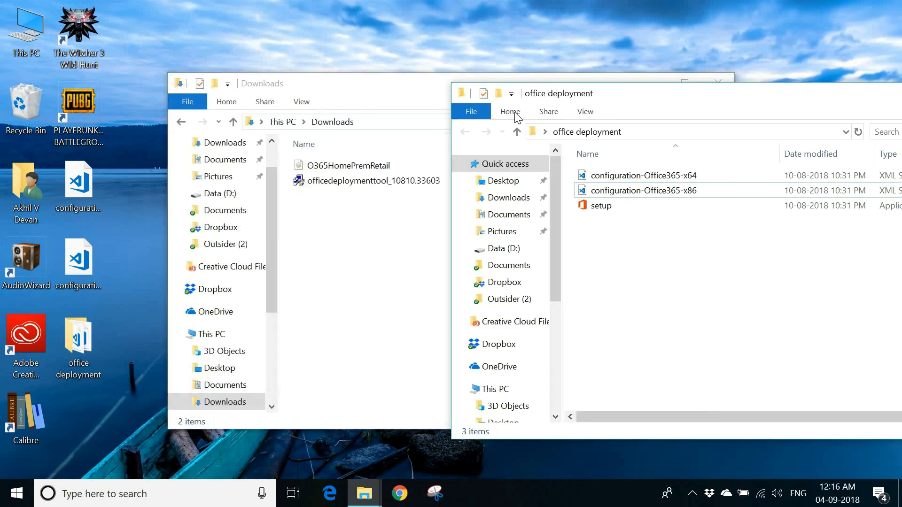
{"action": "left_click", "coordinate": [399, 87]}
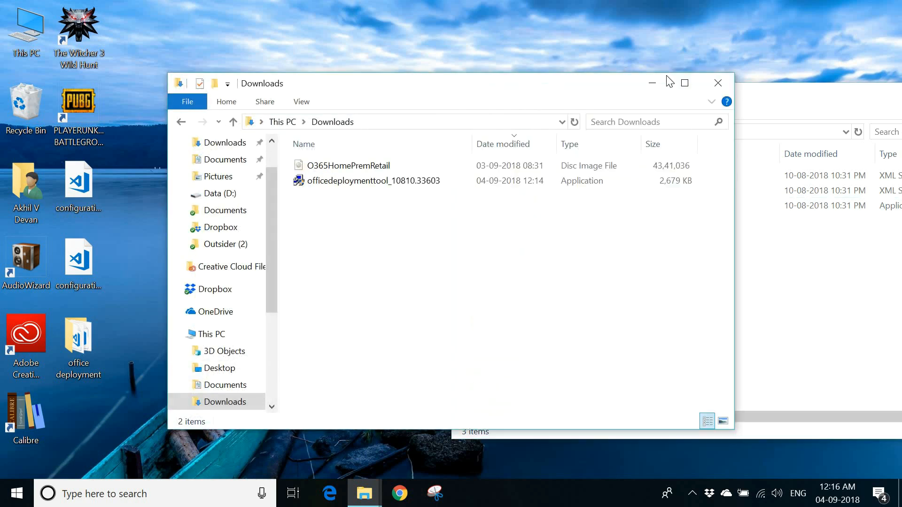
{"action": "left_click", "coordinate": [719, 86]}
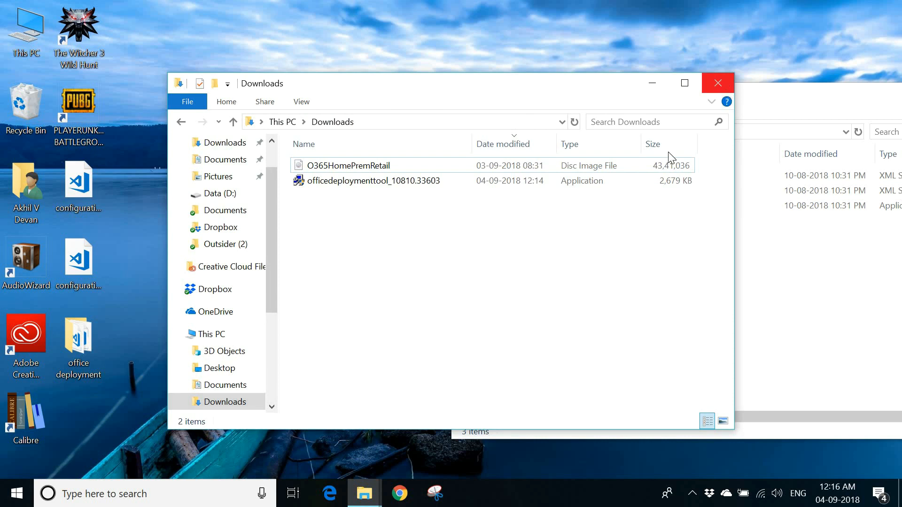
Delete the original configuration files from the office deployment folder.
{"action": "left_click", "coordinate": [588, 179]}
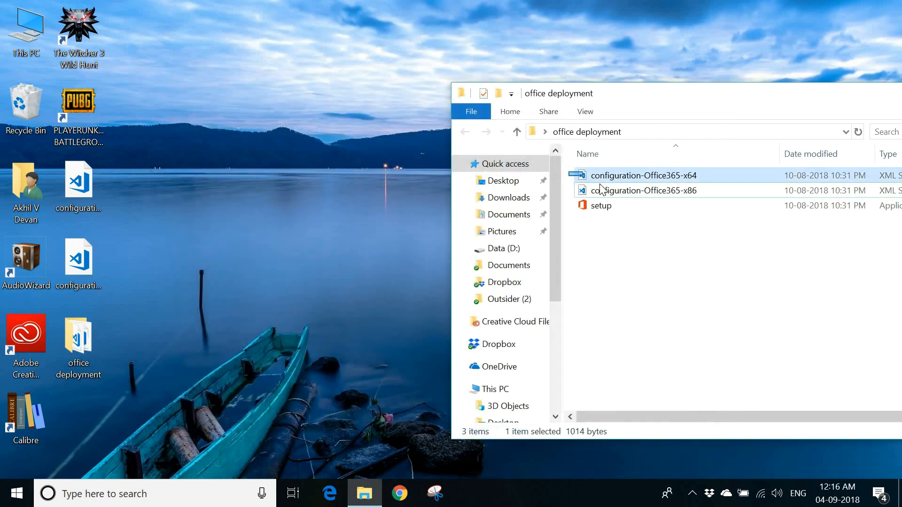
{"action": "left_click", "coordinate": [601, 190], "text": "ctrl"}
{"action": "key", "text": "Delete"}
Move the prepared configuration files from the desktop into the office deployment folder.
{"action": "left_click_drag", "start_coordinate": [199, 249], "coordinate": [76, 164]}
{"action": "left_click_drag", "start_coordinate": [601, 240], "coordinate": [732, 244]}
{"action": "left_click_drag", "start_coordinate": [660, 100], "coordinate": [609, 103]}
{"action": "left_click_drag", "start_coordinate": [297, 69], "coordinate": [292, 71]}
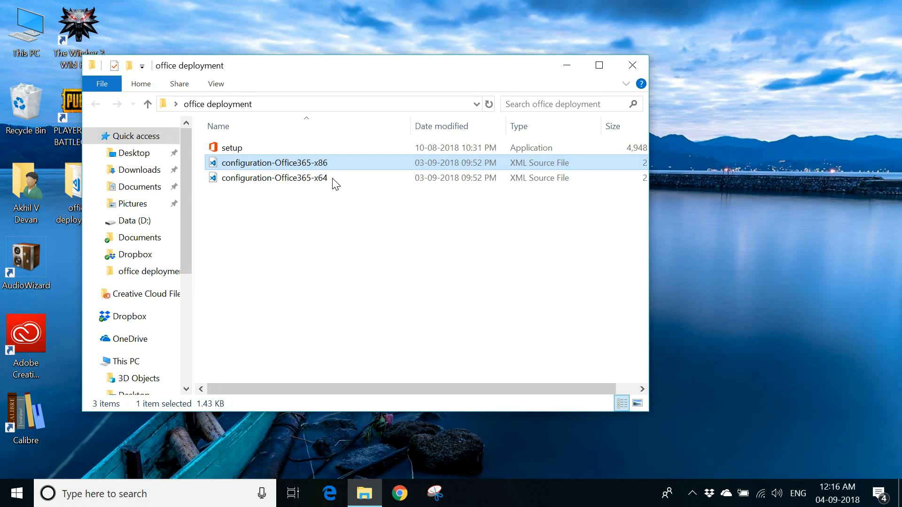
Open configuration-Office365-x64 for editing and set its SourcePath to F:\.
{"action": "left_click", "coordinate": [333, 178]}
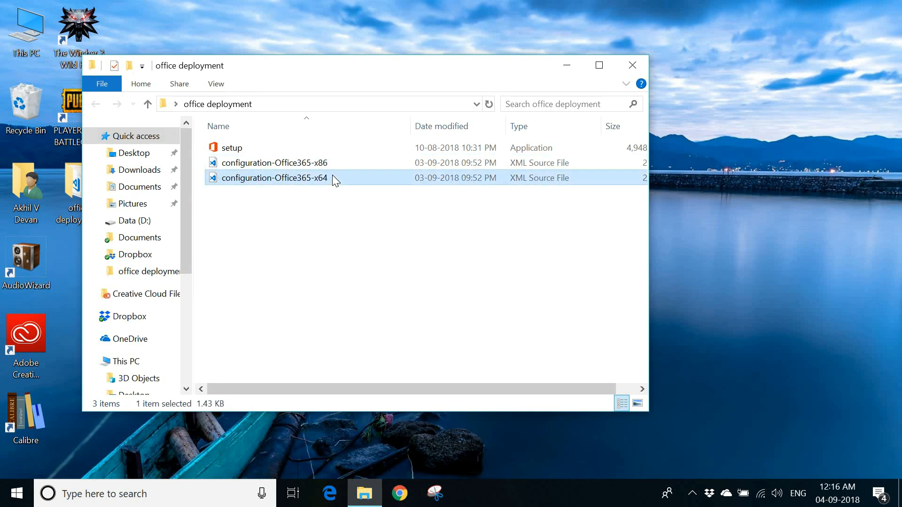
{"action": "right_click", "coordinate": [333, 178]}
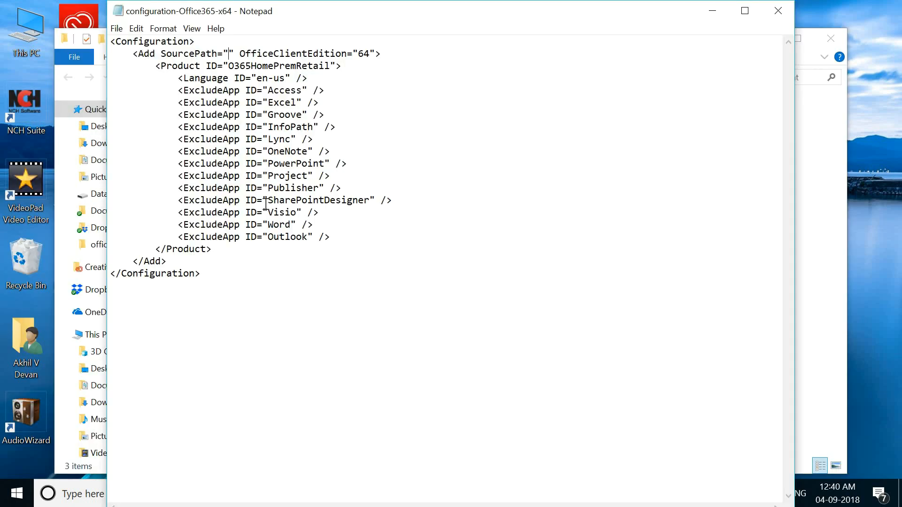
{"action": "type", "text": "F:\\"}
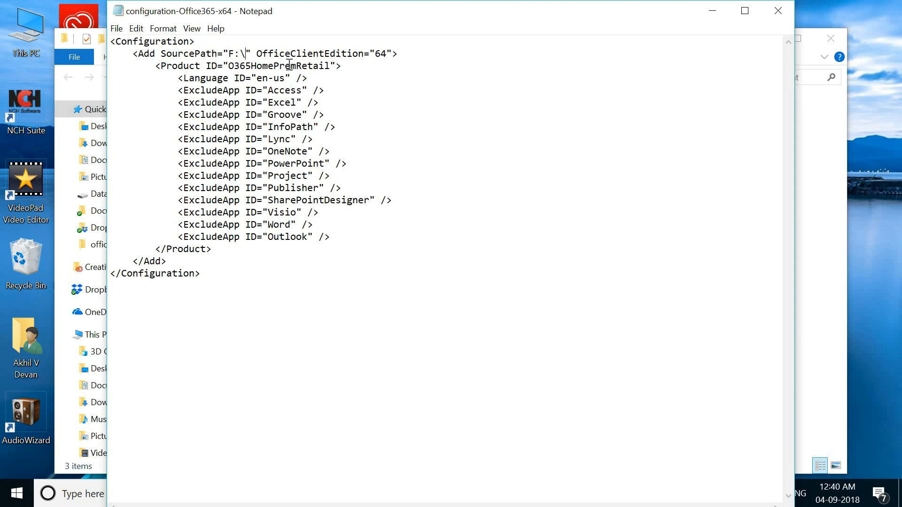
Delete the ExcludeApp lines for Access, PowerPoint, Word and Excel from the configuration file.
{"action": "double_click", "coordinate": [289, 65]}
{"action": "double_click", "coordinate": [338, 79]}
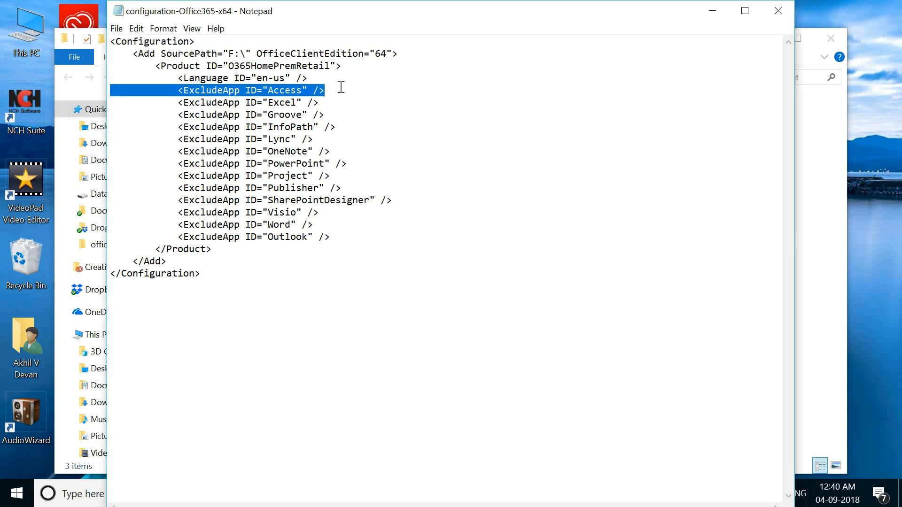
{"action": "key", "text": "Delete"}
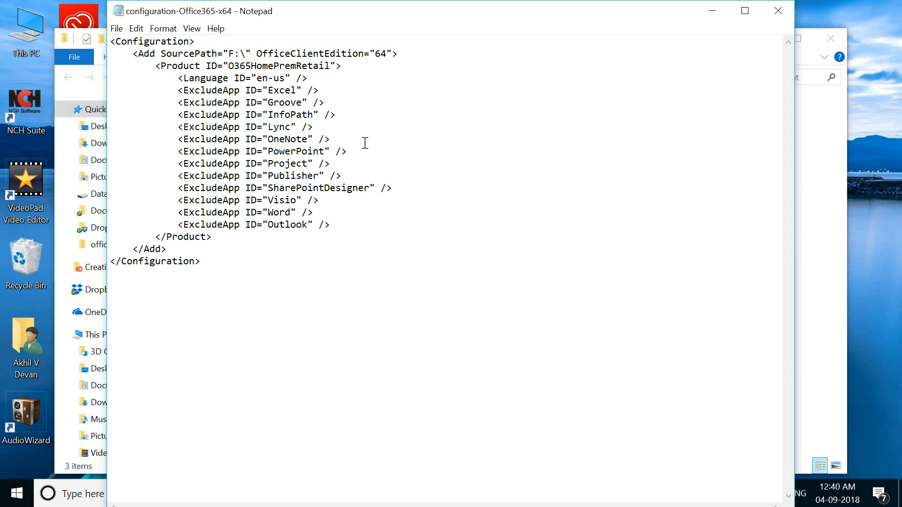
{"action": "double_click", "coordinate": [365, 143]}
{"action": "key", "text": "Delete"}
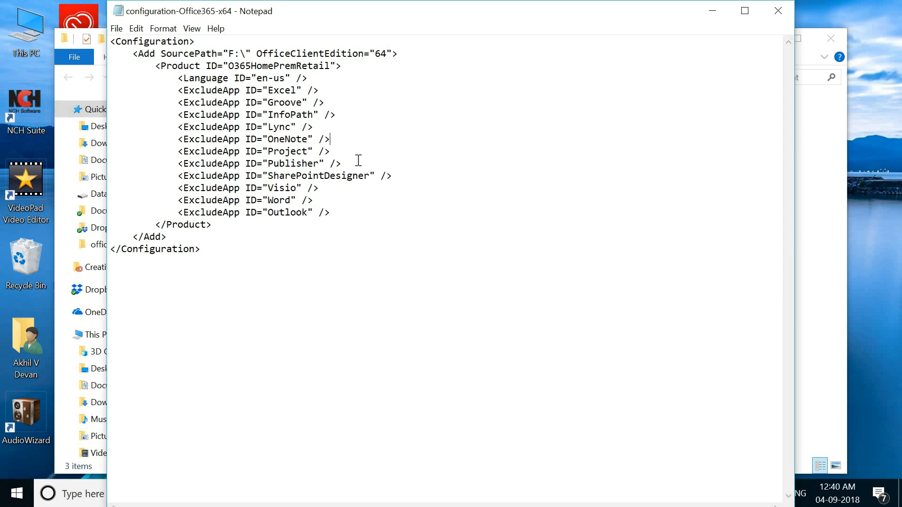
{"action": "double_click", "coordinate": [356, 192]}
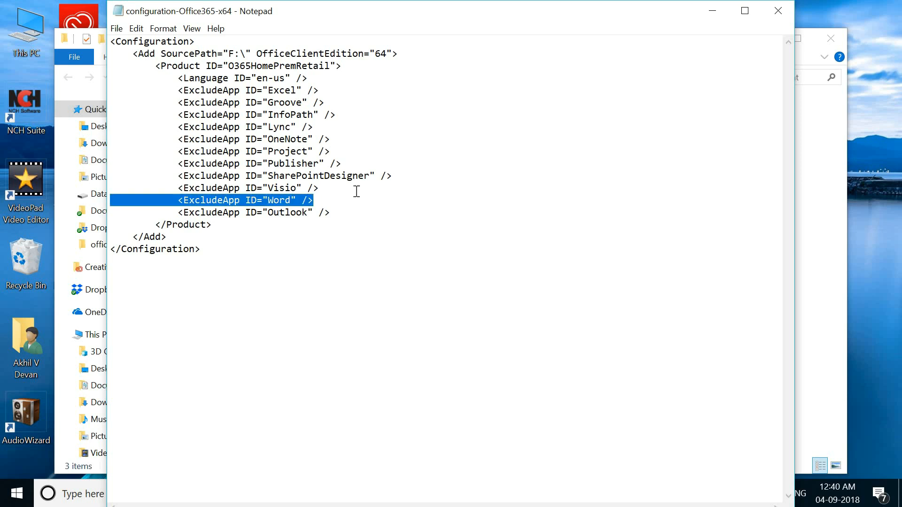
{"action": "key", "text": "Delete"}
{"action": "left_click", "coordinate": [328, 89]}
{"action": "left_click", "coordinate": [336, 73], "text": "shift"}
{"action": "key", "text": "Delete"}
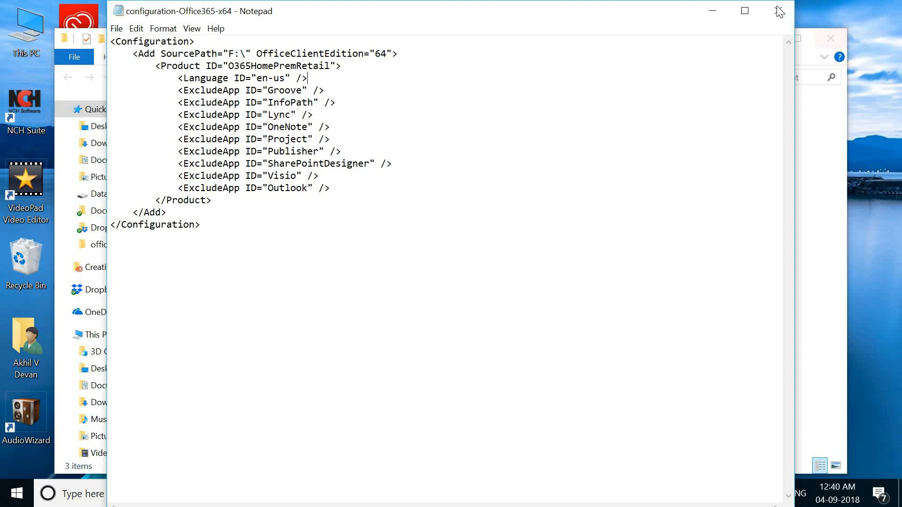
Open PowerShell in the office deployment folder and run .\setup.exe /configure .\configuration-Office365-x64.xml.
{"action": "right_click", "coordinate": [217, 252]}
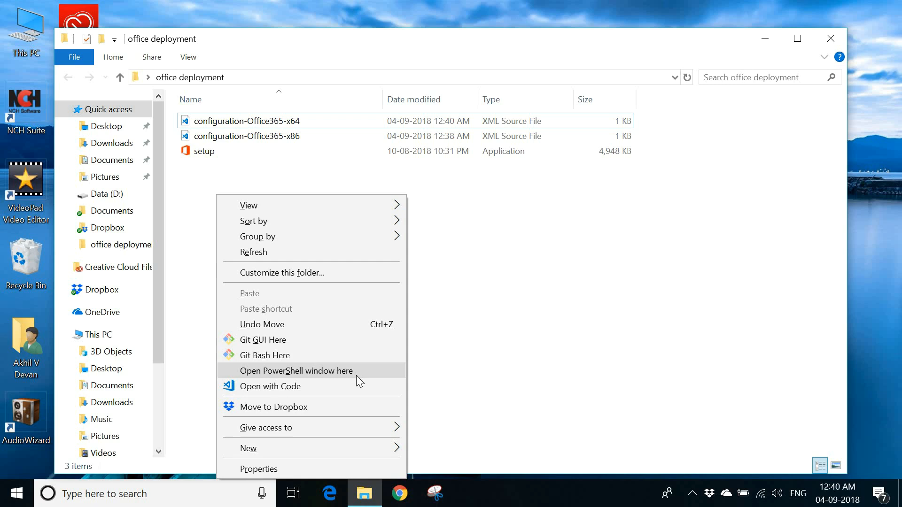
{"action": "left_click", "coordinate": [357, 376]}
{"action": "key", "text": "super+Up"}
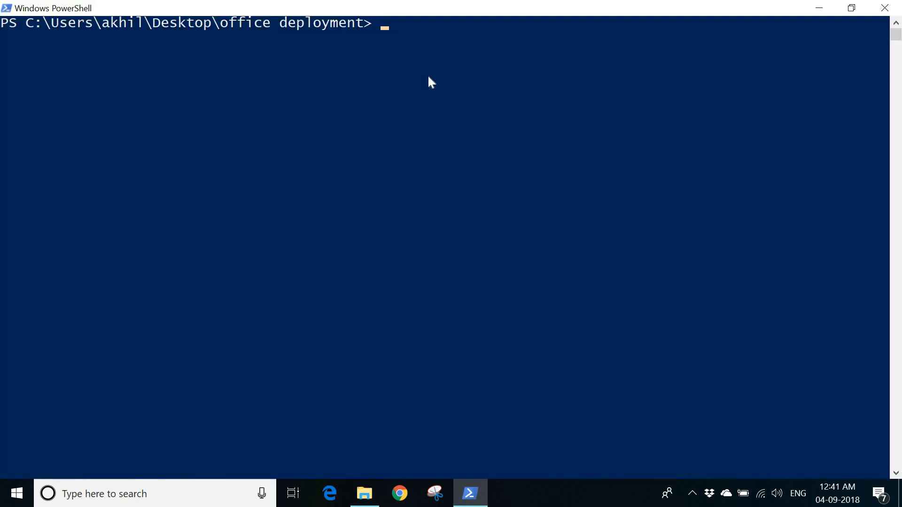
{"action": "type", "text": "setup"}
{"action": "key", "text": "Tab"}
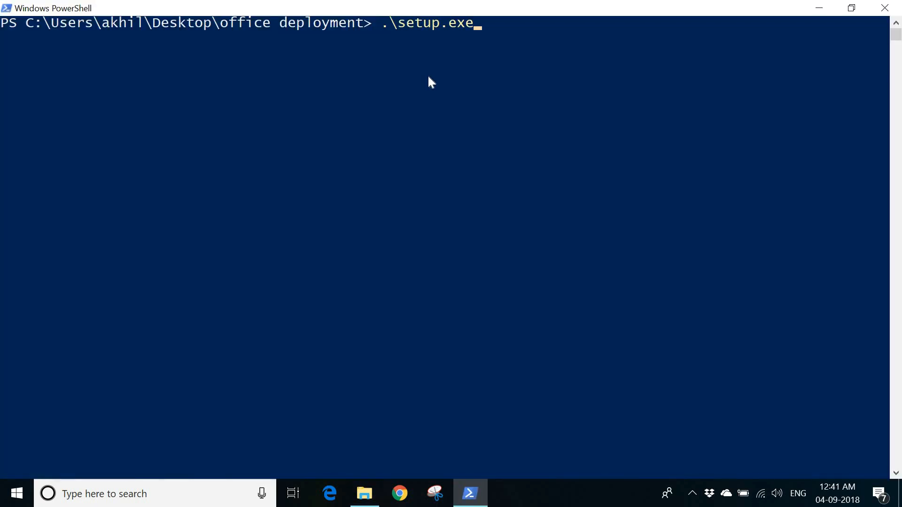
{"action": "type", "text": "/configure "}
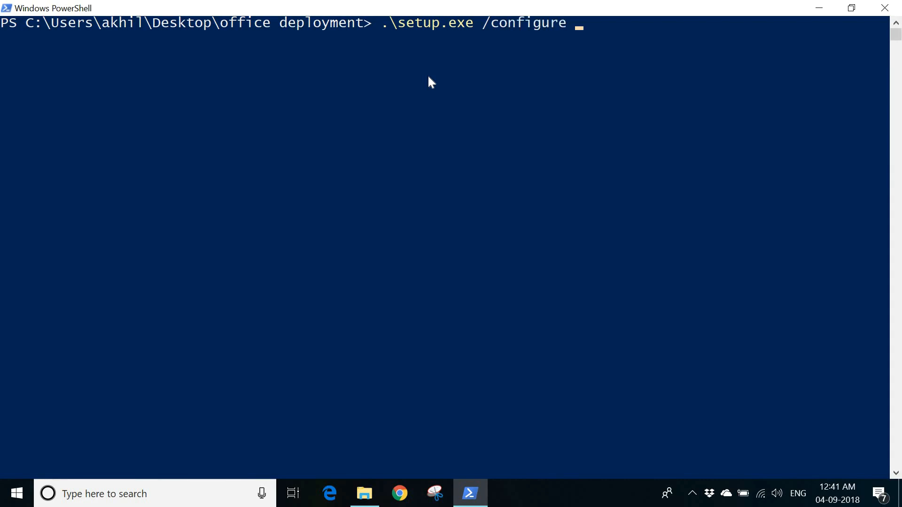
{"action": "type", "text": ".\\con"}
{"action": "key", "text": "Tab"}
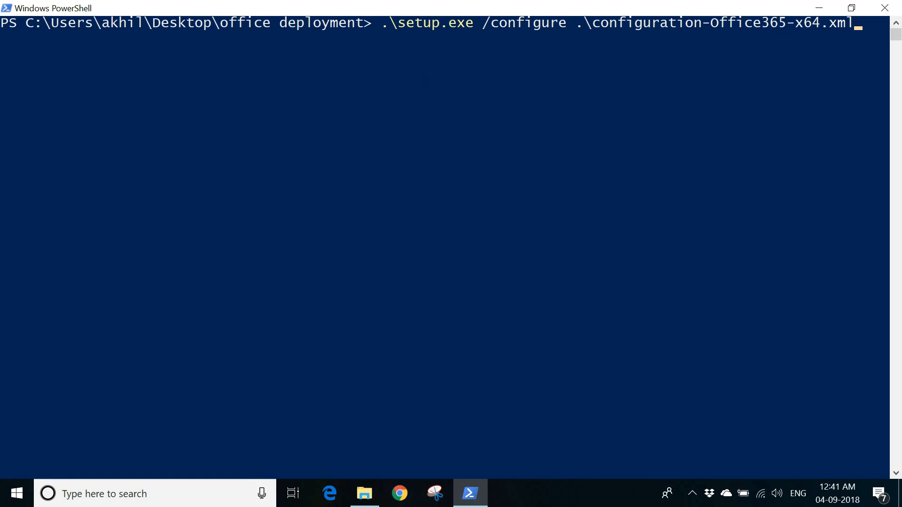
{"action": "key", "text": "Return"}
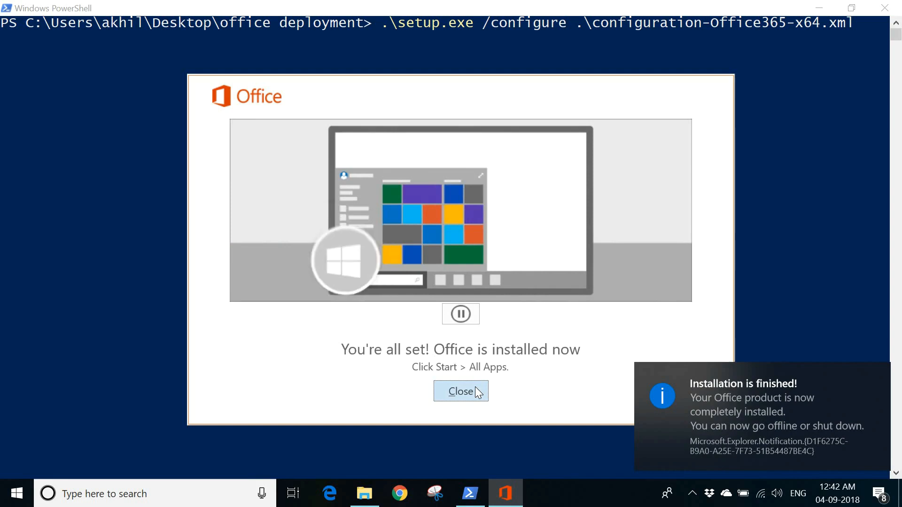
Close the Office installation completion window.
{"action": "left_click", "coordinate": [475, 389]}
{"action": "left_click", "coordinate": [469, 333]}
{"action": "scroll", "coordinate": [371, 204], "scroll_direction": "down", "scroll_amount": 1}
{"action": "scroll", "coordinate": [374, 212], "scroll_direction": "up", "scroll_amount": 1}
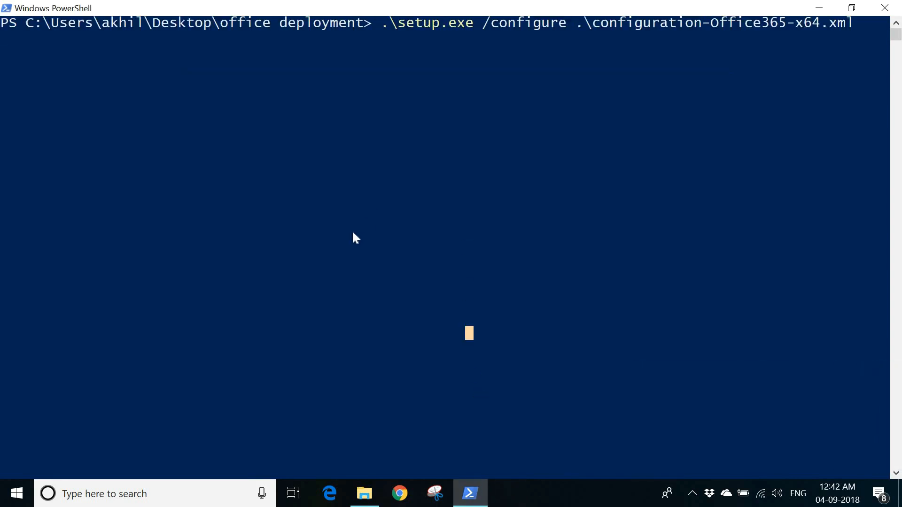